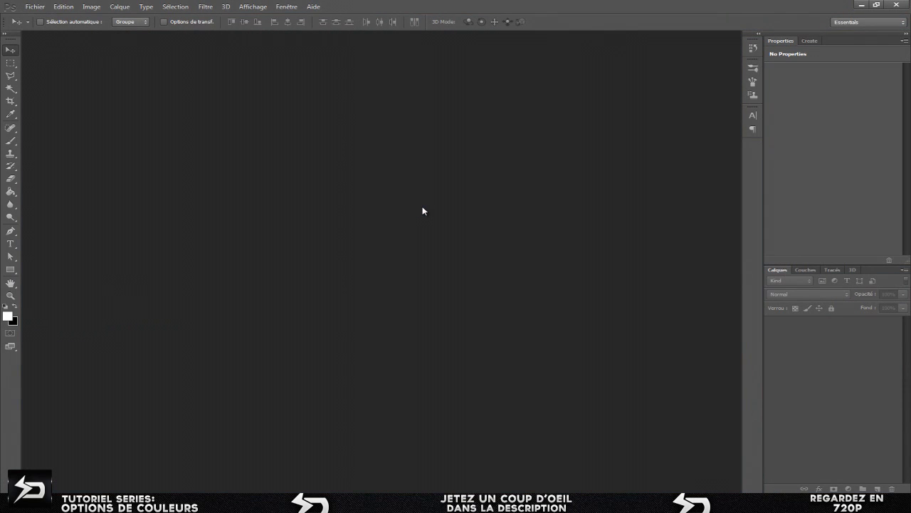
Show the adjustment presets and open the image Dancer 1 from the Images Stock folder.
{"action": "left_click", "coordinate": [812, 41]}
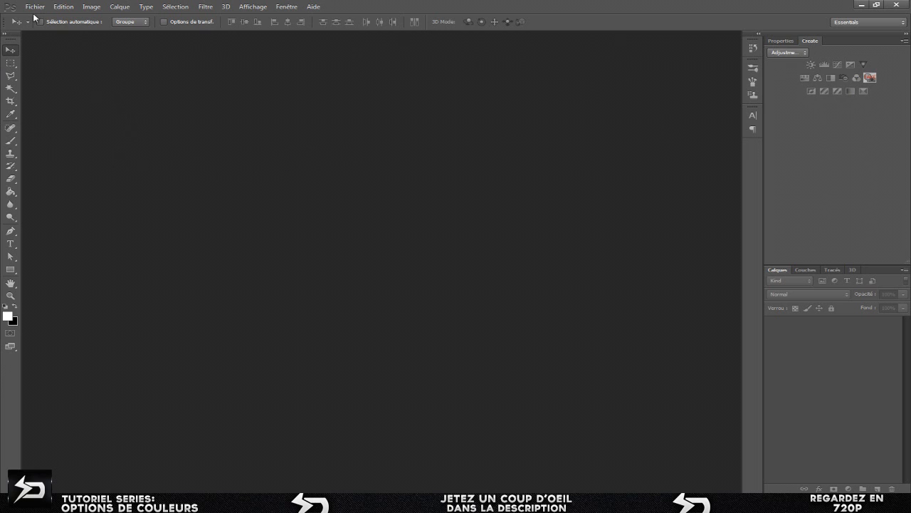
{"action": "left_click", "coordinate": [75, 10]}
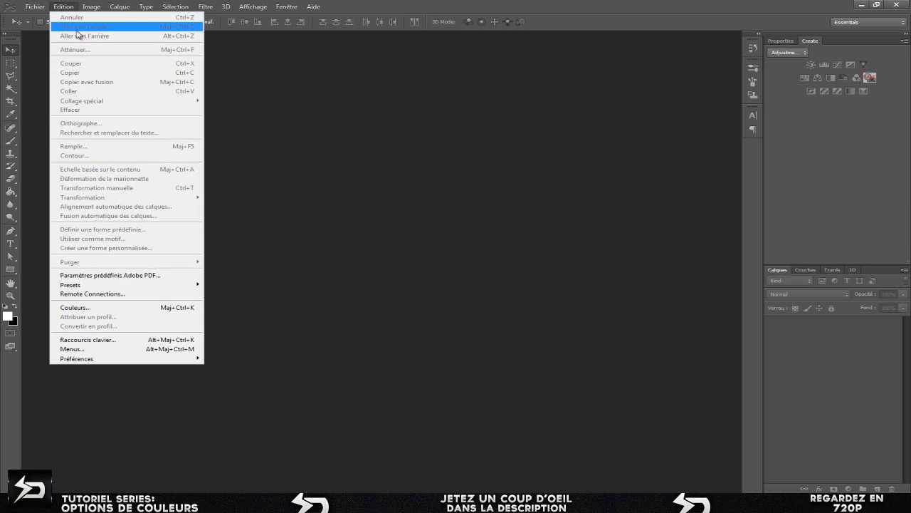
{"action": "mouse_move", "coordinate": [34, 7]}
{"action": "left_click", "coordinate": [40, 27]}
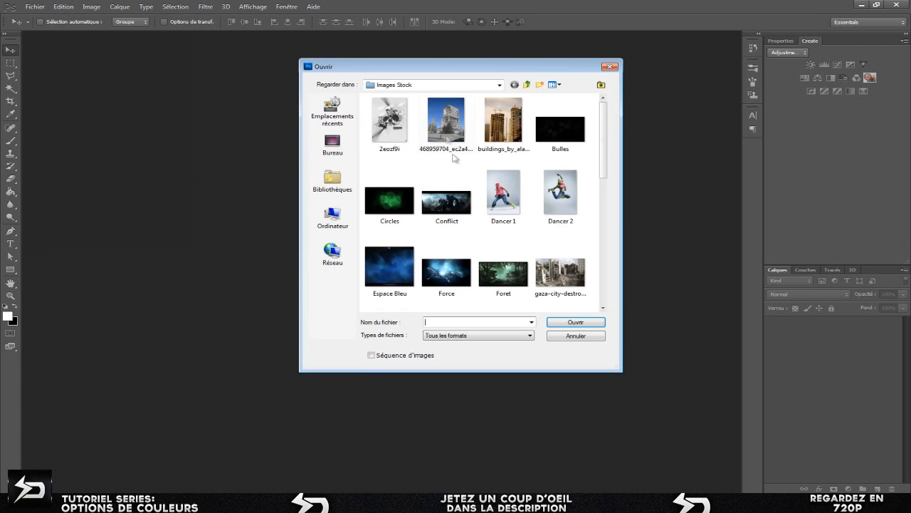
{"action": "left_click", "coordinate": [454, 85]}
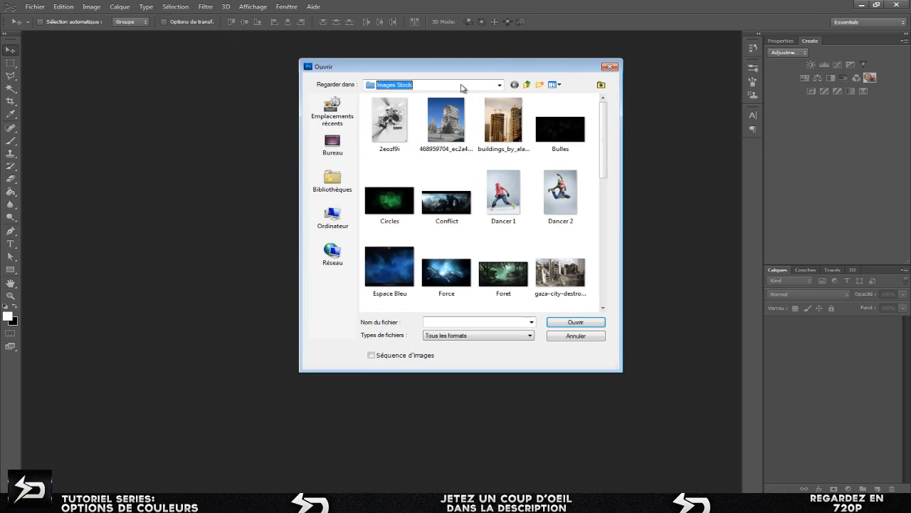
{"action": "left_click", "coordinate": [500, 84]}
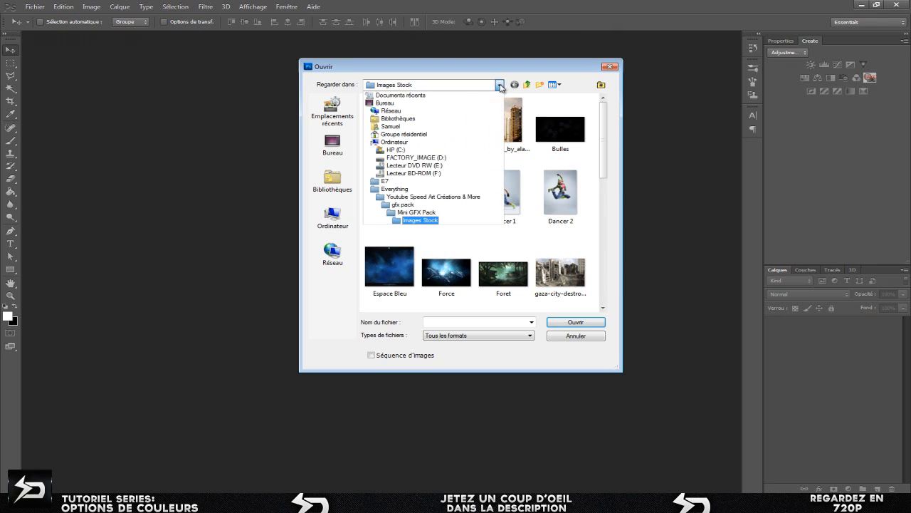
{"action": "left_click", "coordinate": [500, 85]}
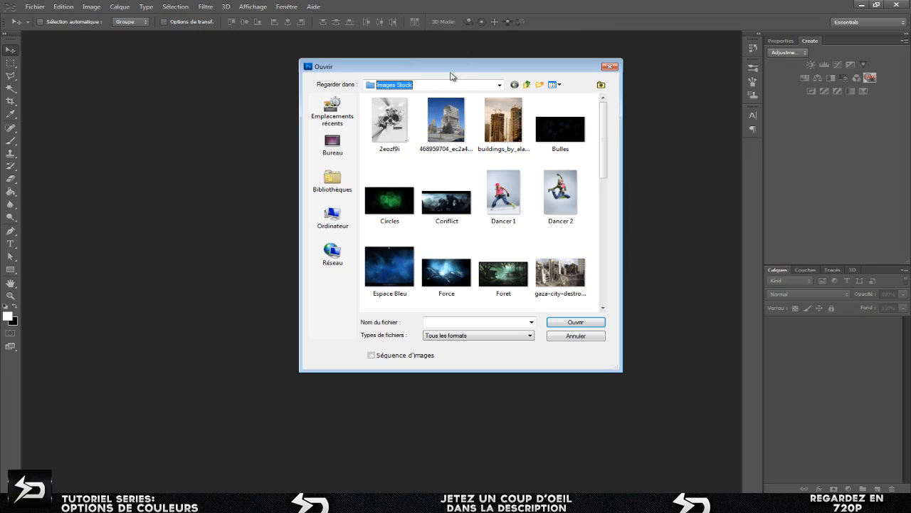
{"action": "left_click_drag", "start_coordinate": [453, 70], "coordinate": [416, 62]}
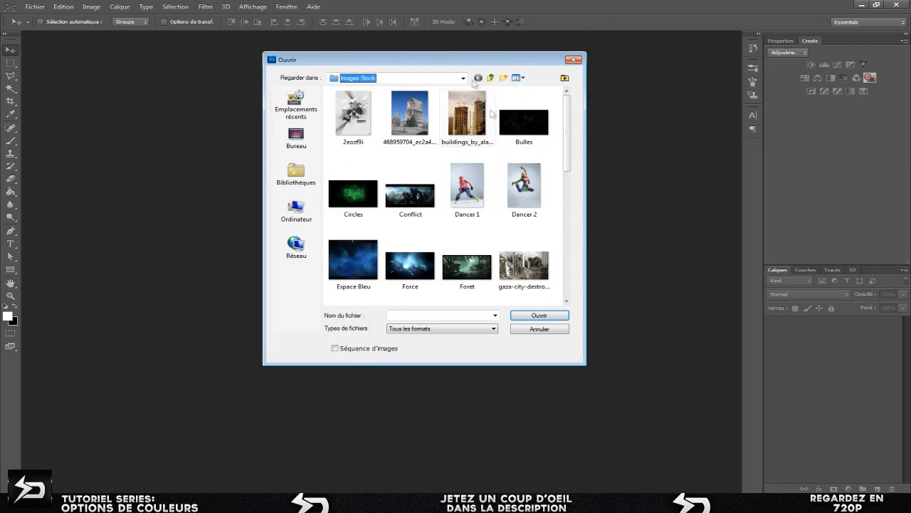
{"action": "mouse_move", "coordinate": [570, 147]}
{"action": "left_mouse_down"}
{"action": "mouse_move", "coordinate": [568, 185]}
{"action": "mouse_move", "coordinate": [569, 147]}
{"action": "left_mouse_up"}
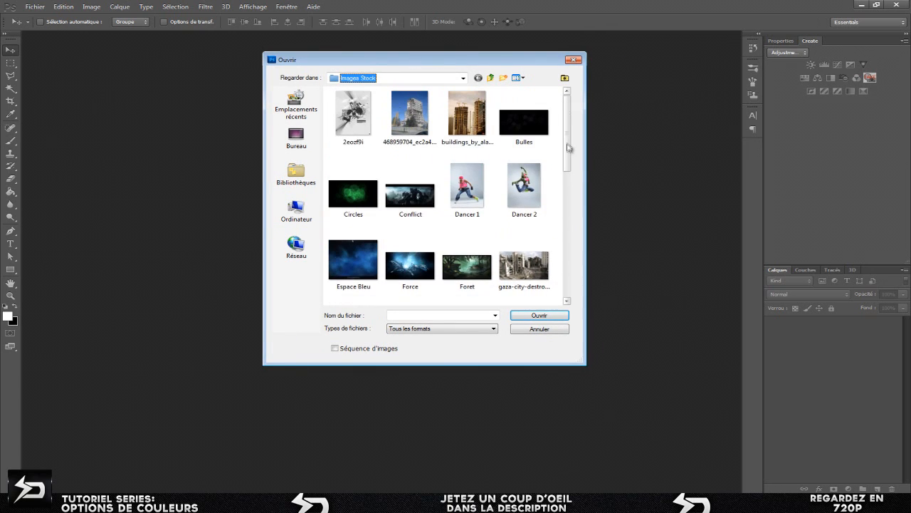
{"action": "left_click", "coordinate": [464, 201]}
{"action": "left_click", "coordinate": [537, 314]}
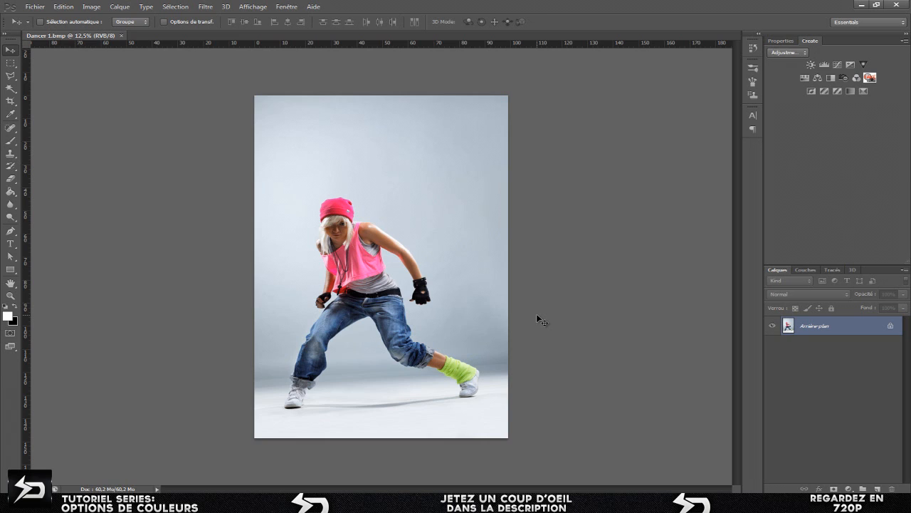
Convert the locked background into a regular layer named Calque 0 with Normal mode and 100% opacity.
{"action": "double_click", "coordinate": [853, 331]}
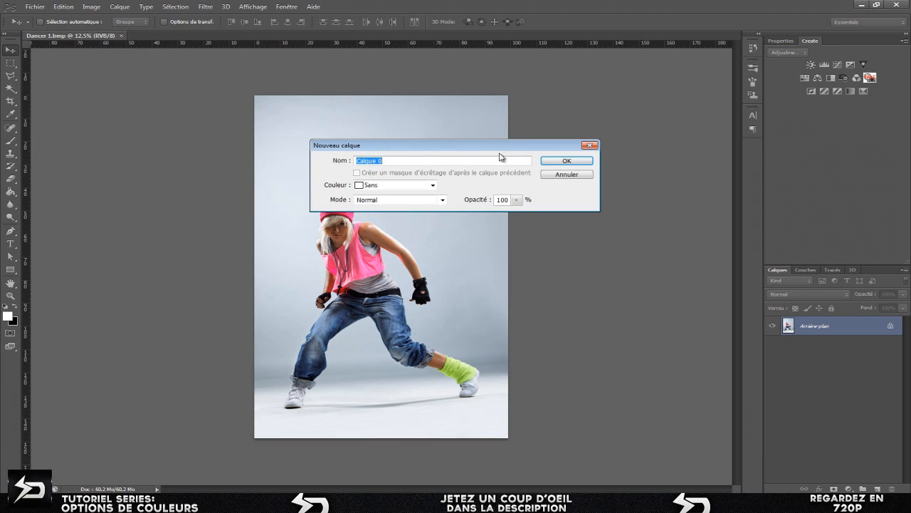
{"action": "left_click", "coordinate": [567, 161]}
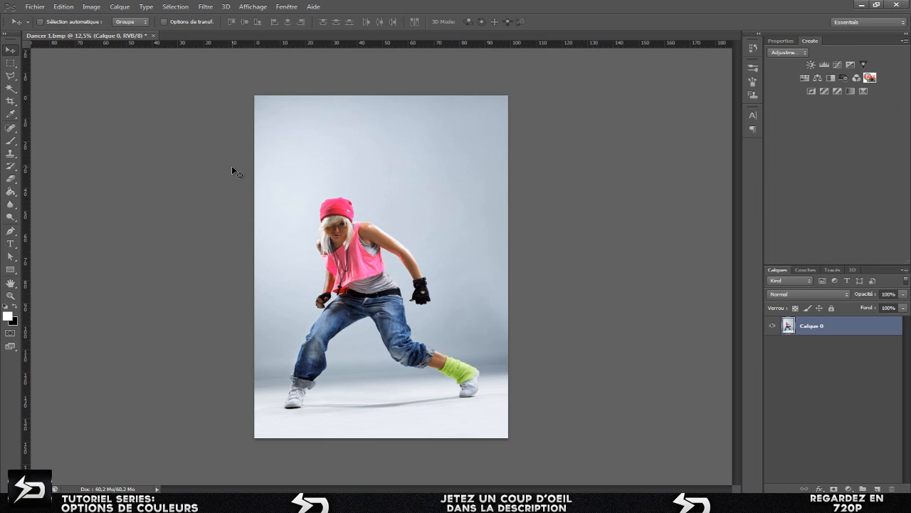
{"action": "left_click", "coordinate": [11, 179]}
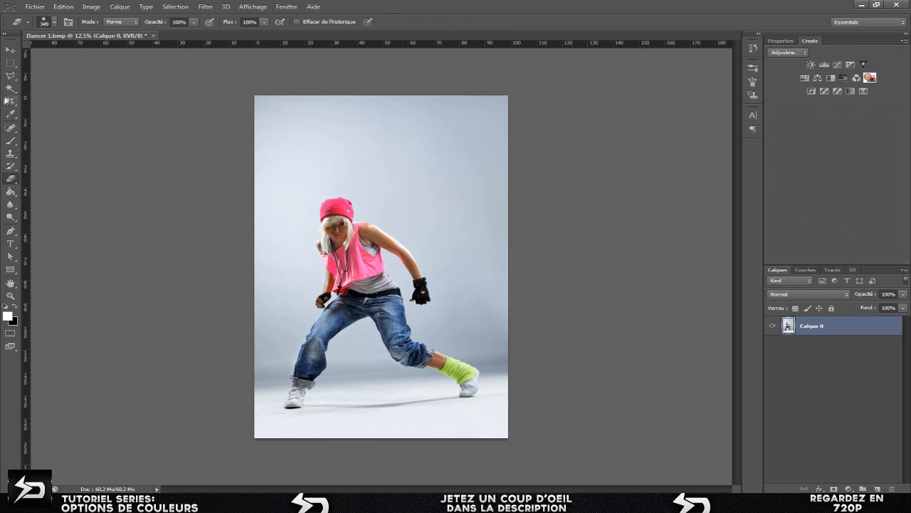
{"action": "left_click", "coordinate": [14, 89]}
{"action": "left_click", "coordinate": [11, 75]}
{"action": "left_click", "coordinate": [9, 65]}
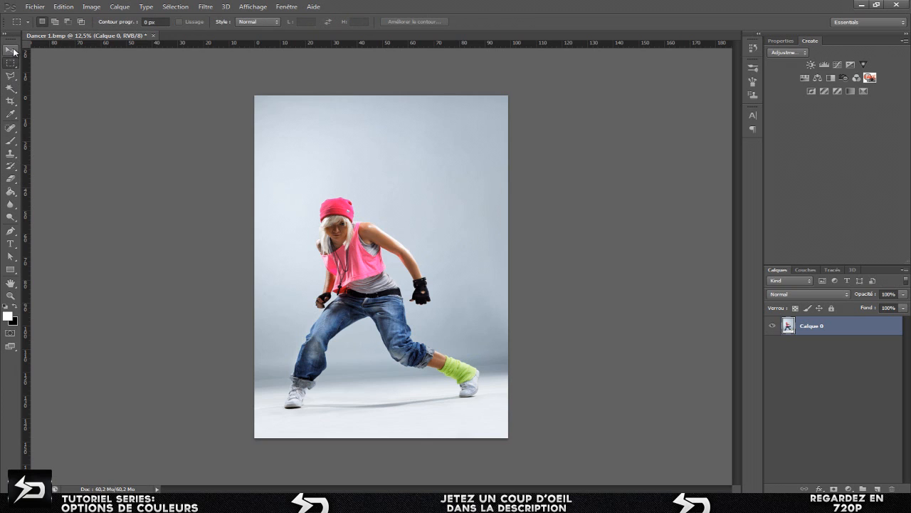
{"action": "left_click", "coordinate": [11, 50]}
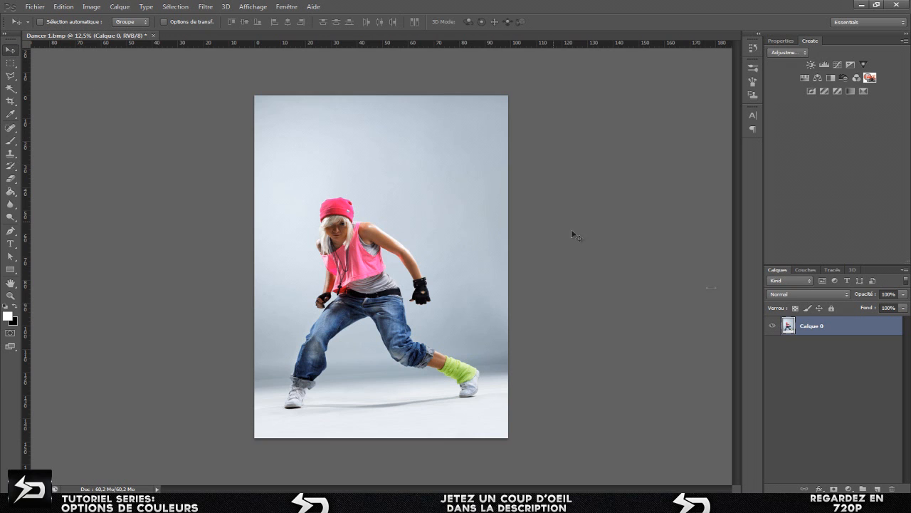
{"action": "left_click", "coordinate": [770, 327]}
{"action": "left_click", "coordinate": [771, 328]}
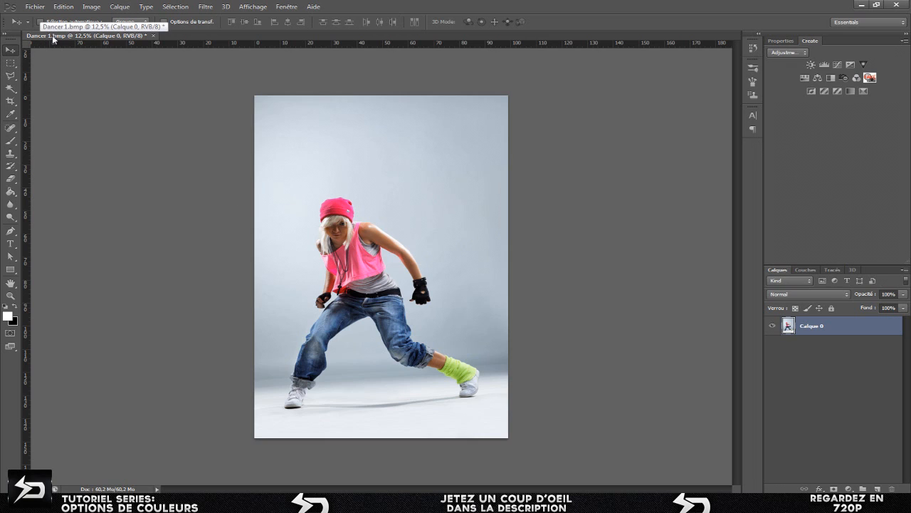
Draw a rectangular selection around the whole image and deselect it.
{"action": "left_click", "coordinate": [15, 63]}
{"action": "left_click_drag", "start_coordinate": [218, 95], "coordinate": [564, 445]}
{"action": "left_click", "coordinate": [196, 175]}
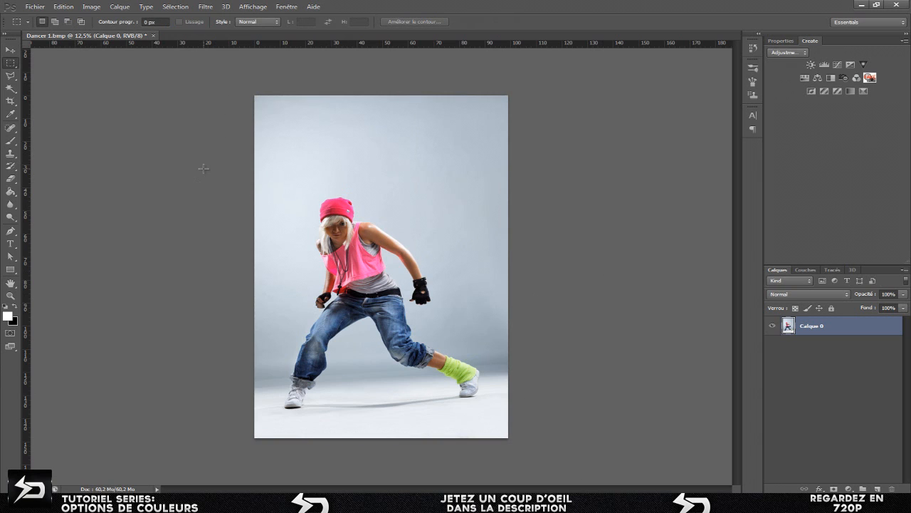
Add a Brightness/Contrast adjustment layer above Calque 0 and show its settings.
{"action": "left_click", "coordinate": [10, 50]}
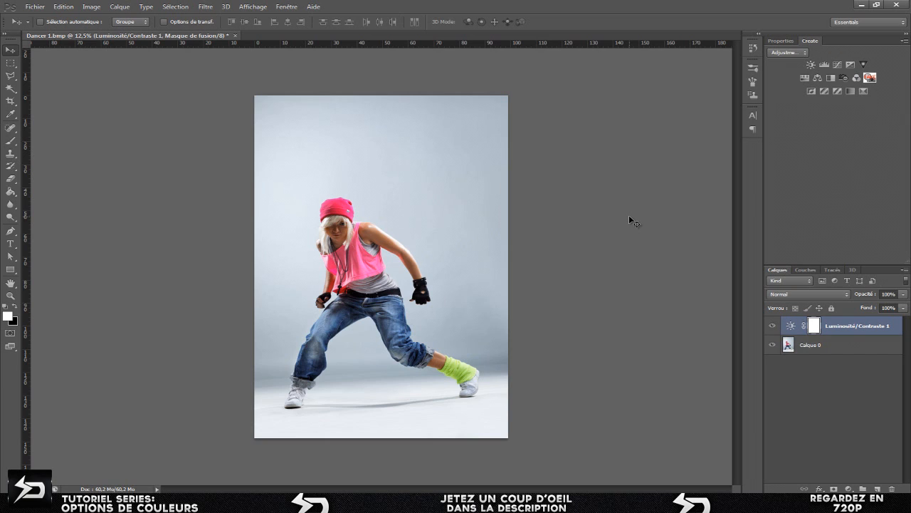
{"action": "left_click", "coordinate": [783, 41]}
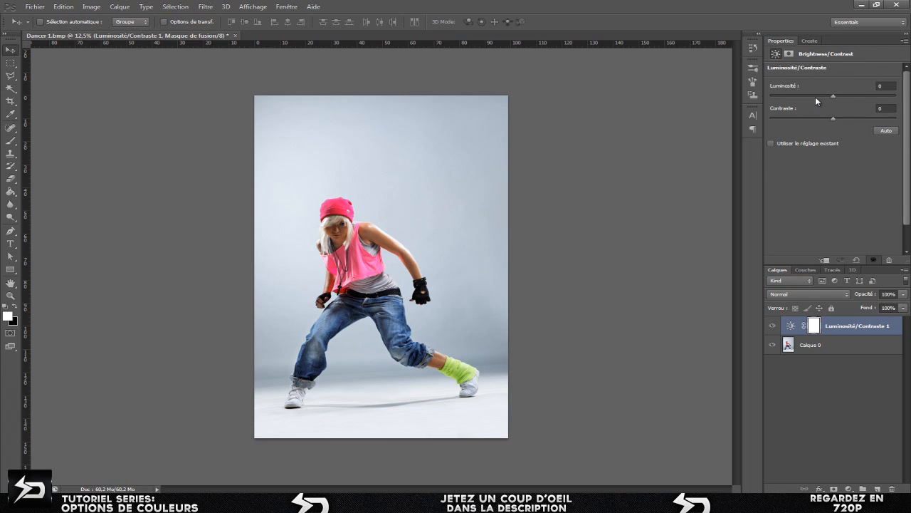
Try brightness at -150 and contrast at 100 and -50 on the adjustment layer, resetting both to 0.
{"action": "left_click_drag", "start_coordinate": [834, 96], "coordinate": [727, 114]}
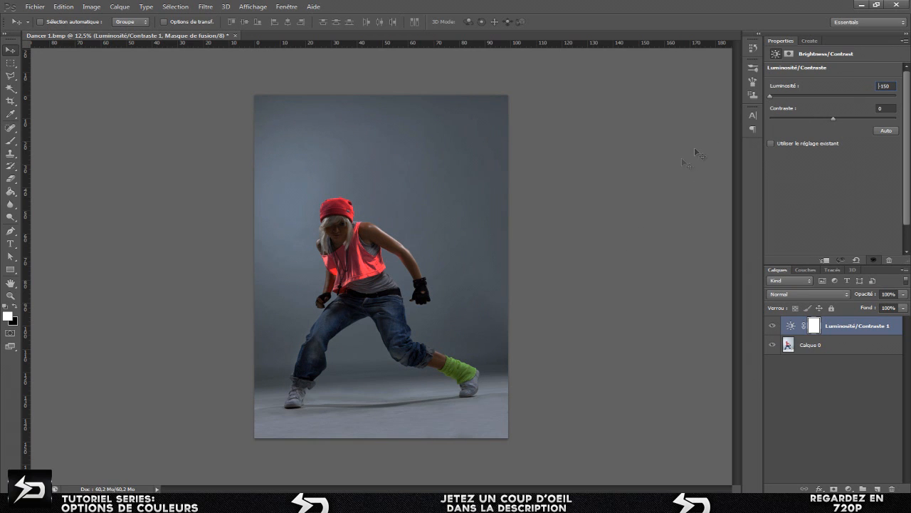
{"action": "type", "text": "0"}
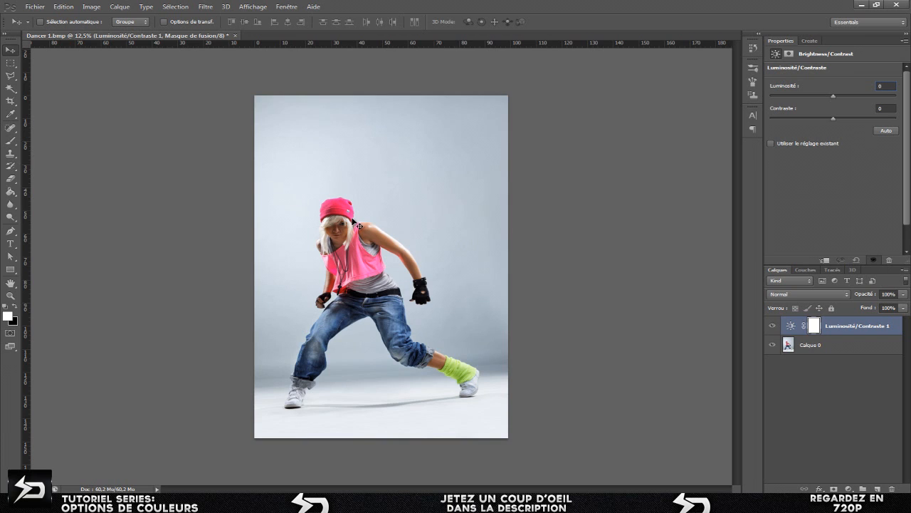
{"action": "left_click_drag", "start_coordinate": [831, 119], "coordinate": [908, 121]}
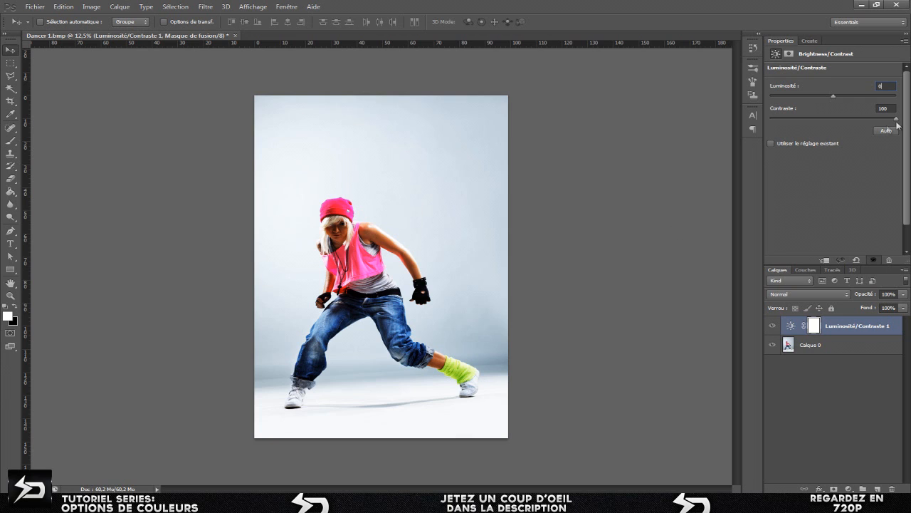
{"action": "mouse_move", "coordinate": [896, 118]}
{"action": "left_mouse_down"}
{"action": "mouse_move", "coordinate": [838, 120]}
{"action": "mouse_move", "coordinate": [895, 119]}
{"action": "left_mouse_up"}
{"action": "mouse_move", "coordinate": [832, 97]}
{"action": "left_mouse_down"}
{"action": "mouse_move", "coordinate": [898, 103]}
{"action": "mouse_move", "coordinate": [842, 95]}
{"action": "left_mouse_up"}
{"action": "type", "text": "0"}
{"action": "left_click_drag", "start_coordinate": [897, 120], "coordinate": [657, 144]}
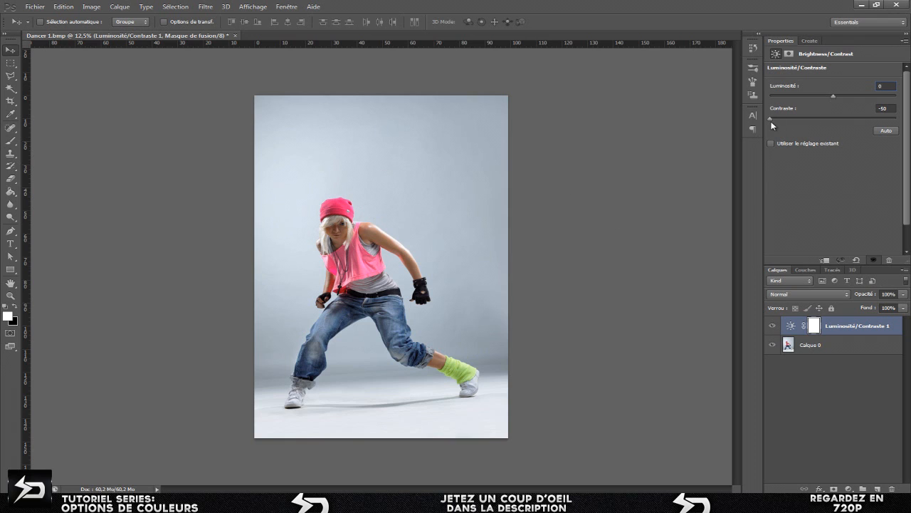
{"action": "left_click_drag", "start_coordinate": [769, 119], "coordinate": [833, 120]}
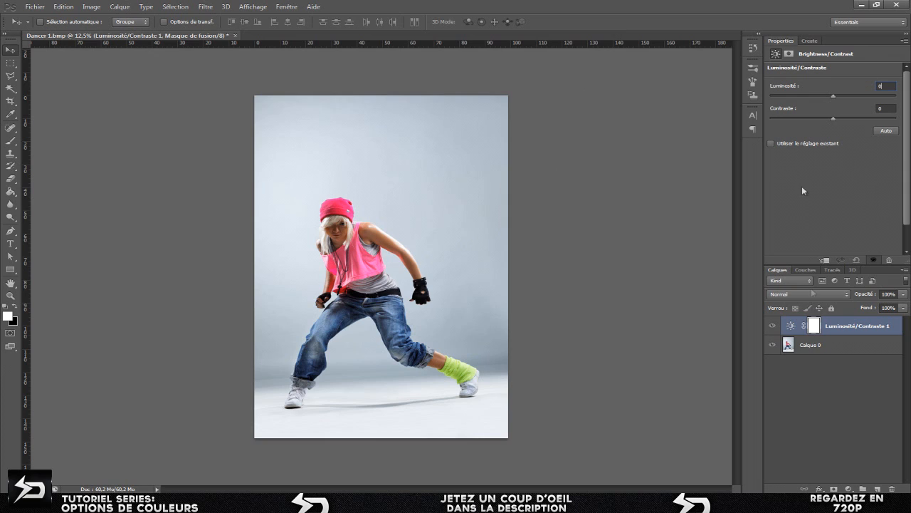
Set the Brightness/Contrast layer's brightness to 23 and its contrast to -13.
{"action": "left_click", "coordinate": [809, 41]}
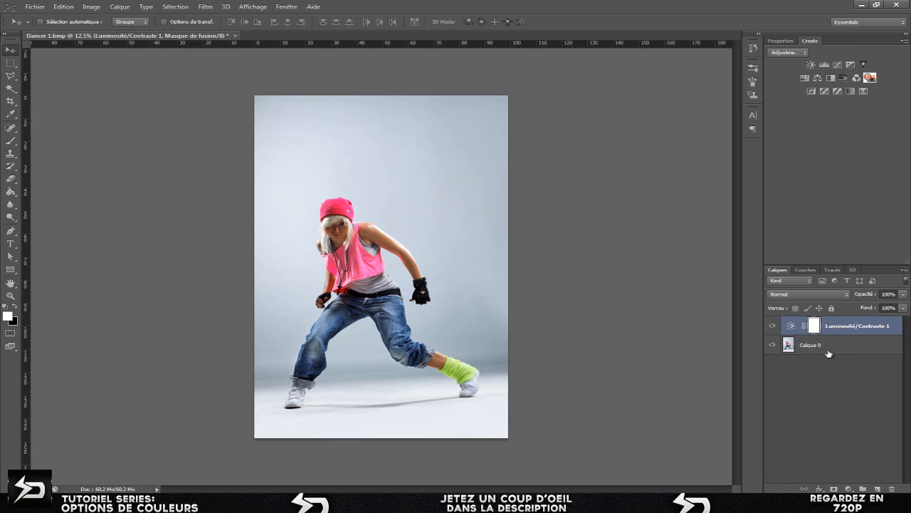
{"action": "left_click", "coordinate": [781, 42]}
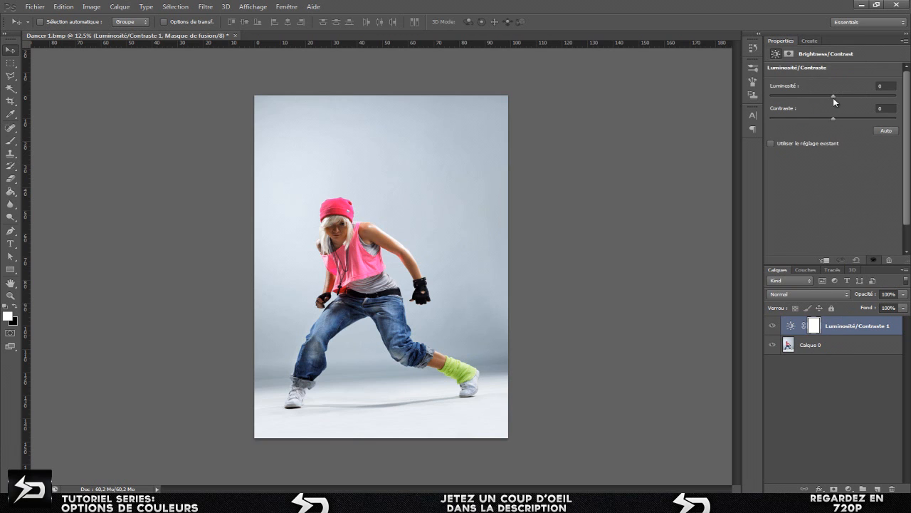
{"action": "left_click_drag", "start_coordinate": [830, 97], "coordinate": [818, 119]}
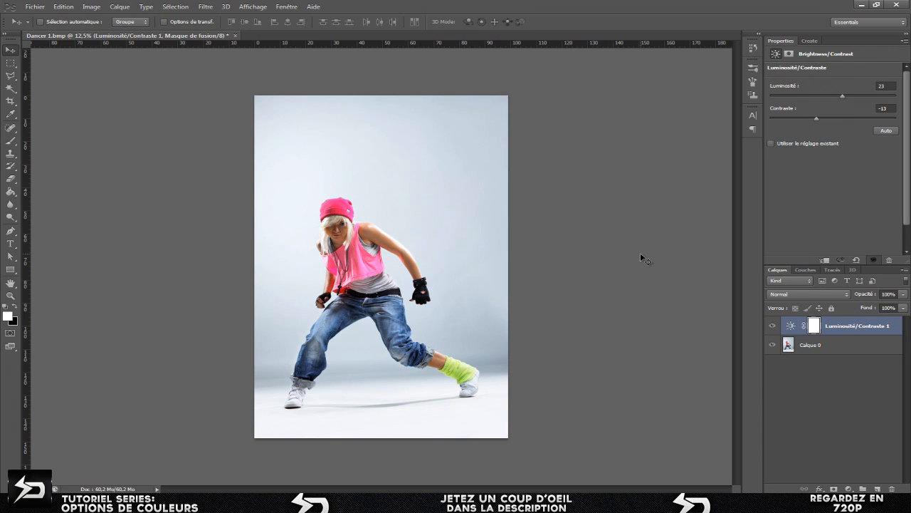
{"action": "left_click", "coordinate": [812, 41]}
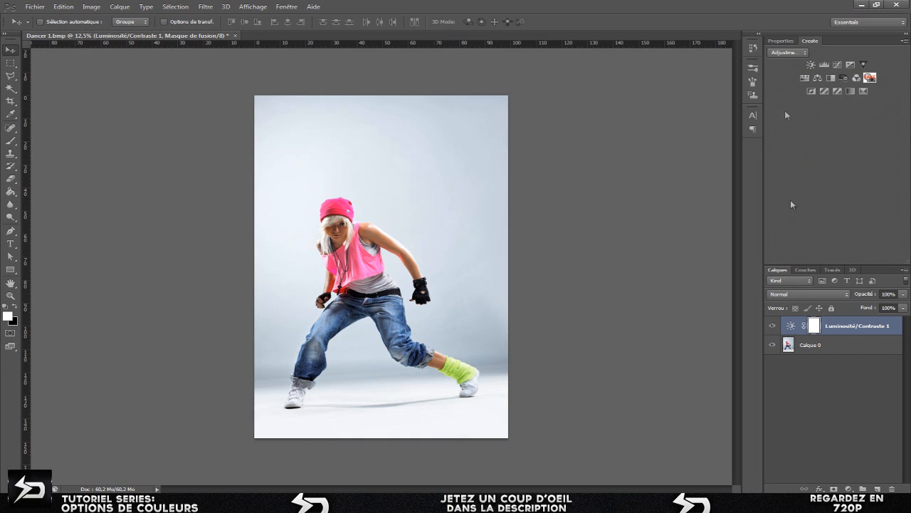
{"action": "left_click", "coordinate": [778, 41]}
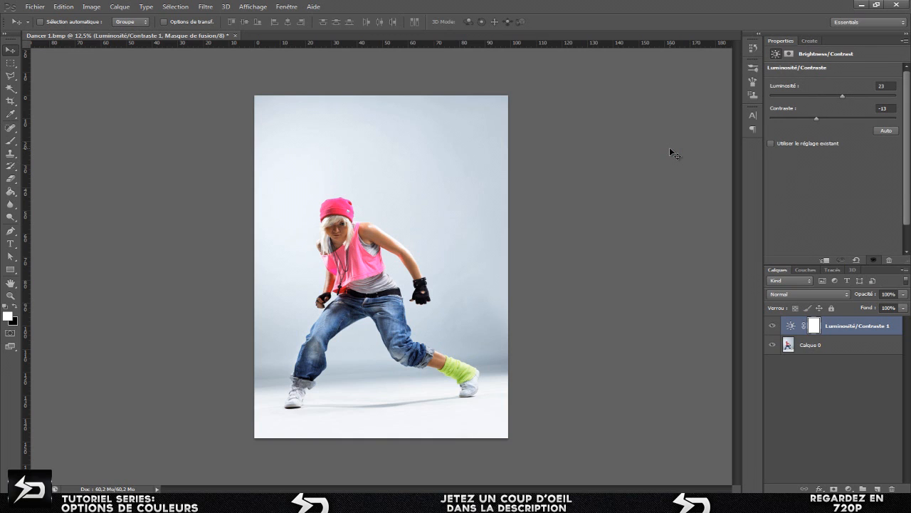
Try the blend modes Superposition, Incrustation and Lumière tamisée on the Brightness/Contrast layer and restore Normal.
{"action": "left_click", "coordinate": [796, 294]}
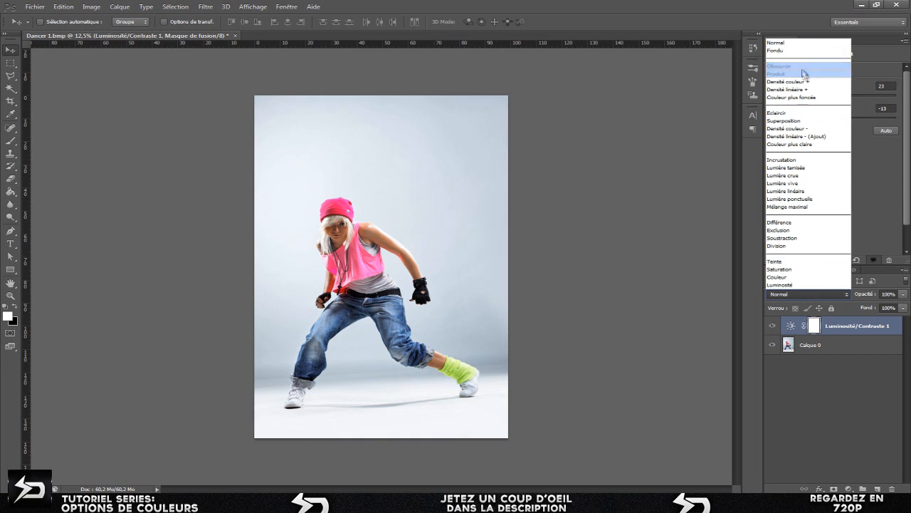
{"action": "left_click", "coordinate": [783, 120]}
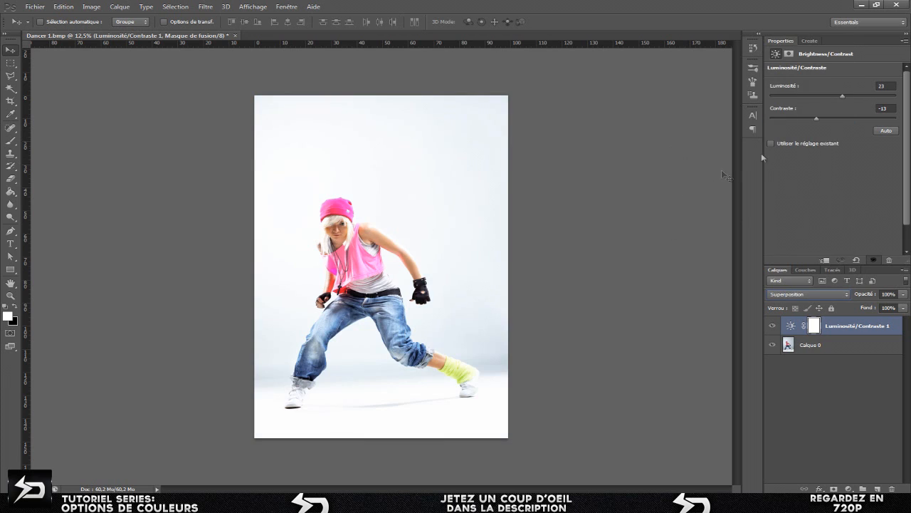
{"action": "left_click", "coordinate": [794, 295]}
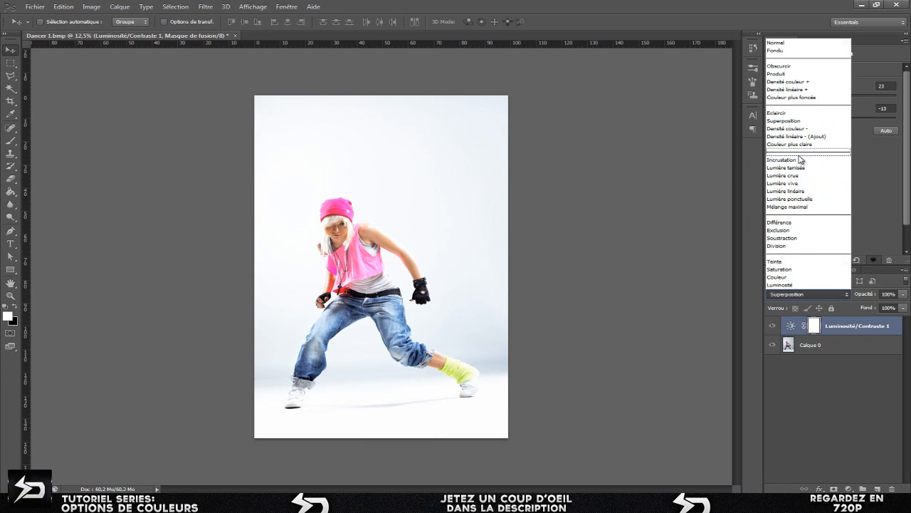
{"action": "left_click", "coordinate": [799, 155]}
{"action": "left_click", "coordinate": [784, 295]}
{"action": "left_click", "coordinate": [776, 162]}
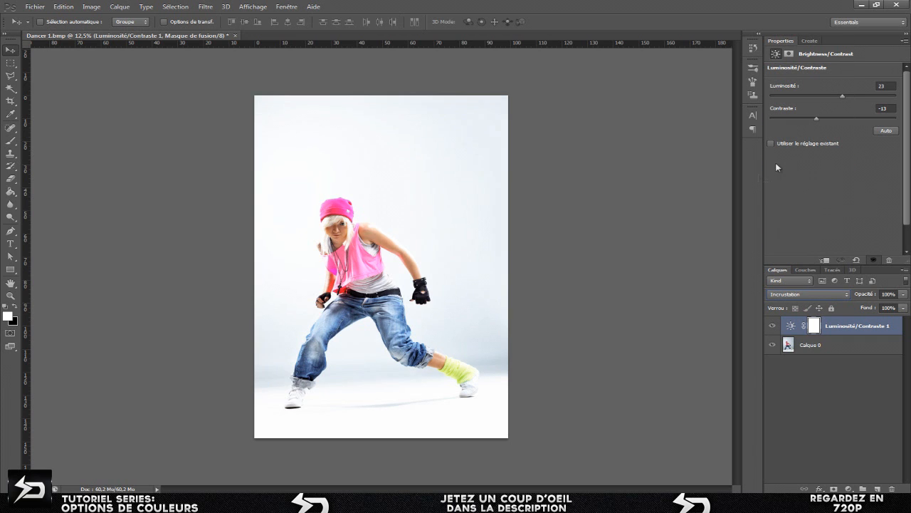
{"action": "left_click", "coordinate": [782, 296]}
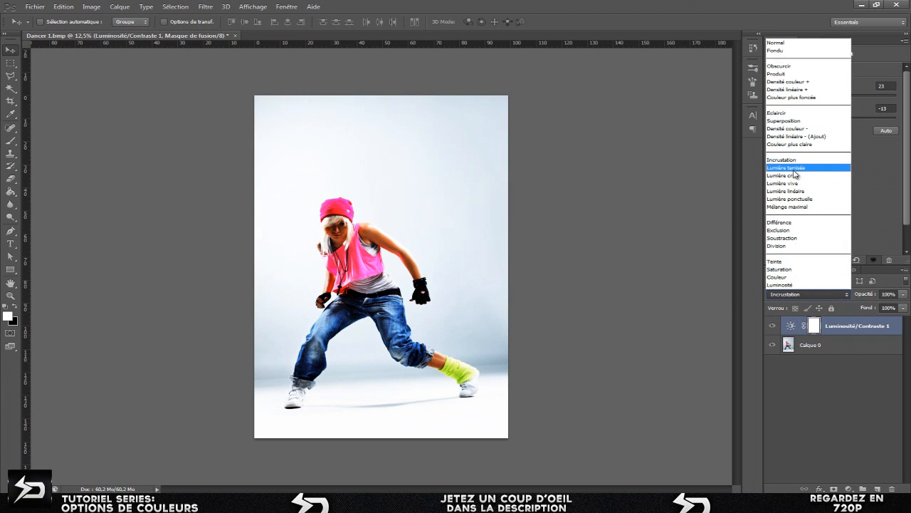
{"action": "left_click", "coordinate": [785, 167]}
{"action": "left_click", "coordinate": [785, 283]}
{"action": "left_click", "coordinate": [823, 292]}
{"action": "left_click", "coordinate": [789, 295]}
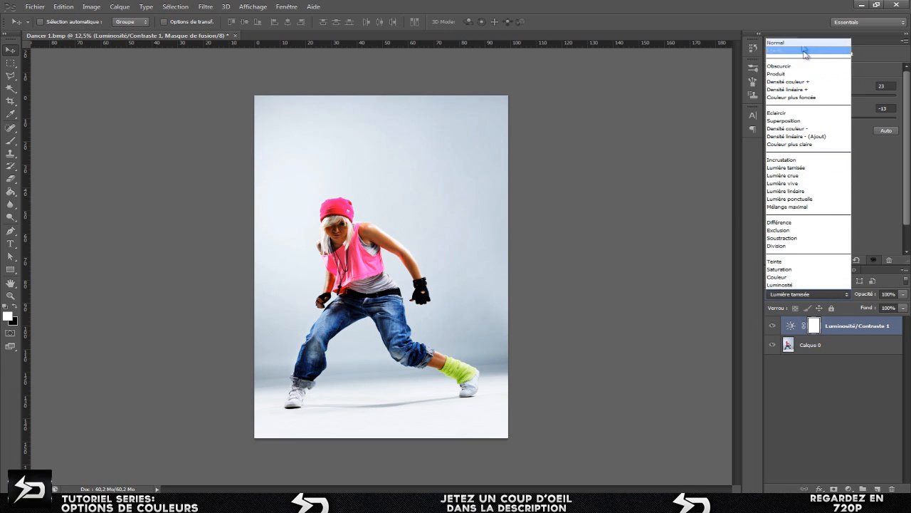
{"action": "left_click", "coordinate": [780, 42]}
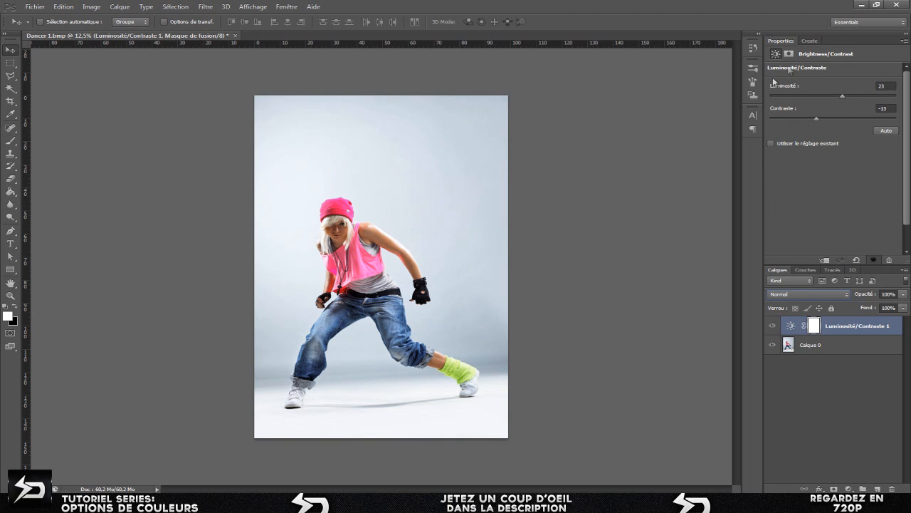
Try "Utiliser le réglage existant" on the Brightness/Contrast layer with maximum brightness and reduced contrast, then turn the option off.
{"action": "left_click", "coordinate": [777, 143]}
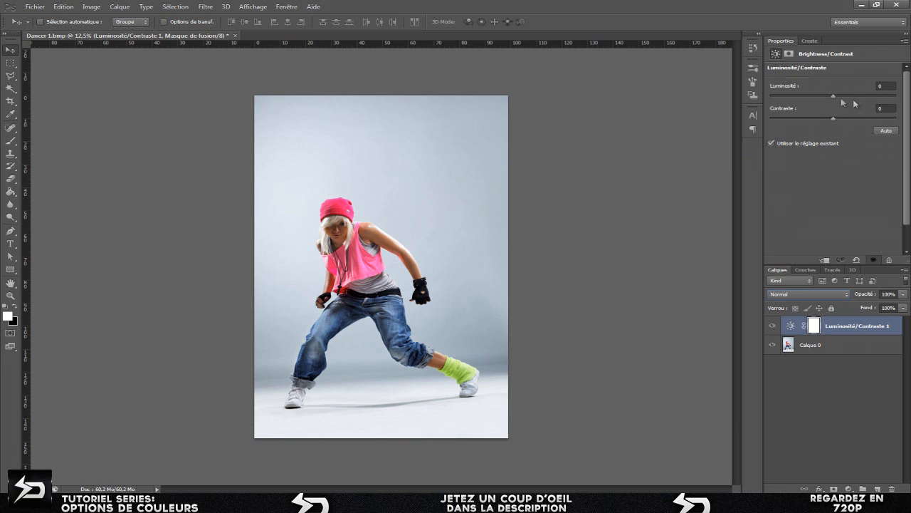
{"action": "left_click_drag", "start_coordinate": [834, 96], "coordinate": [896, 95]}
{"action": "left_click_drag", "start_coordinate": [826, 117], "coordinate": [804, 129]}
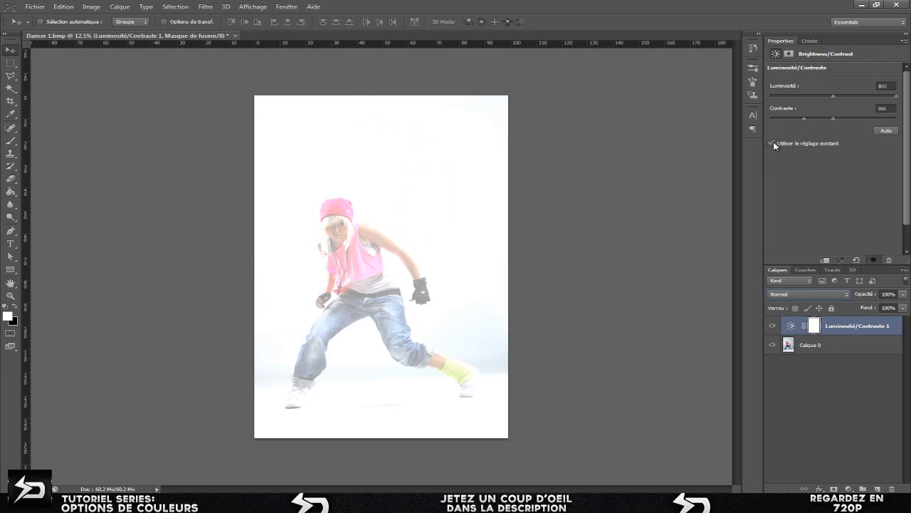
{"action": "left_click", "coordinate": [772, 143]}
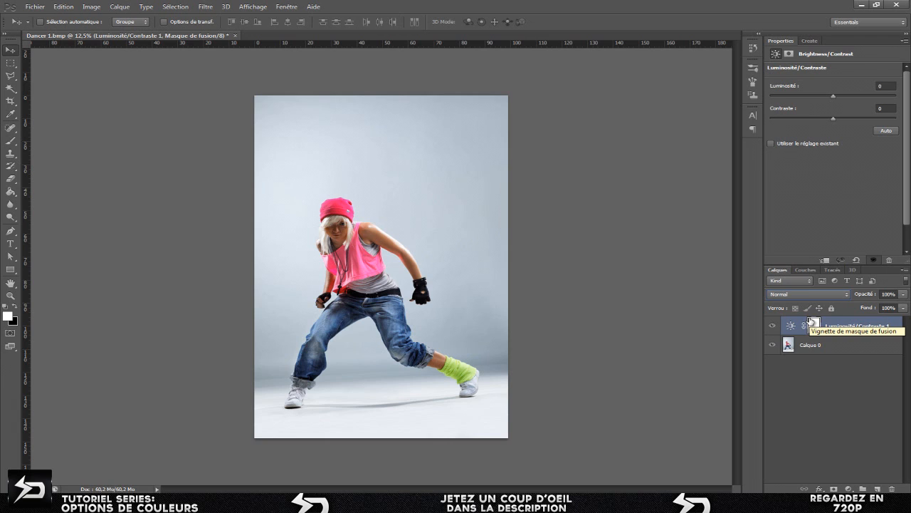
Add a Curves adjustment layer and delete the Luminosité/Contraste 1 layer beneath it.
{"action": "left_click", "coordinate": [811, 41]}
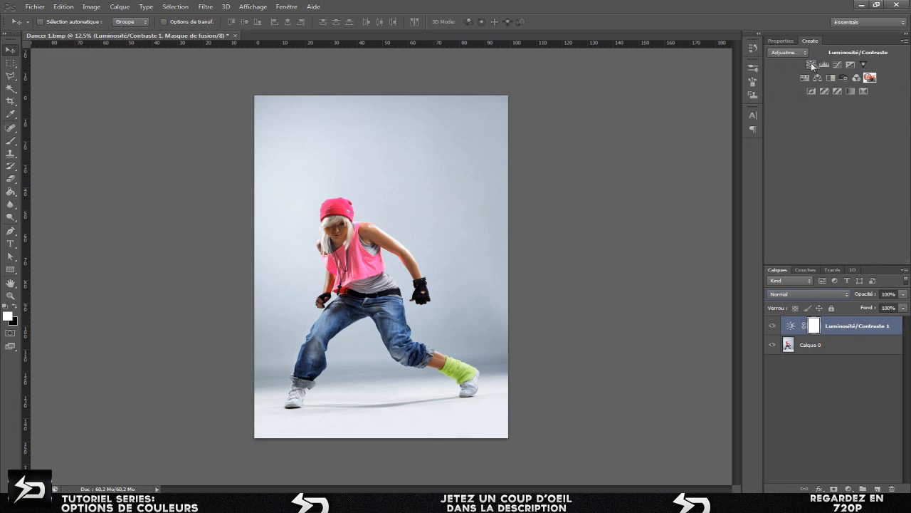
{"action": "left_click", "coordinate": [837, 65]}
{"action": "left_click", "coordinate": [781, 41]}
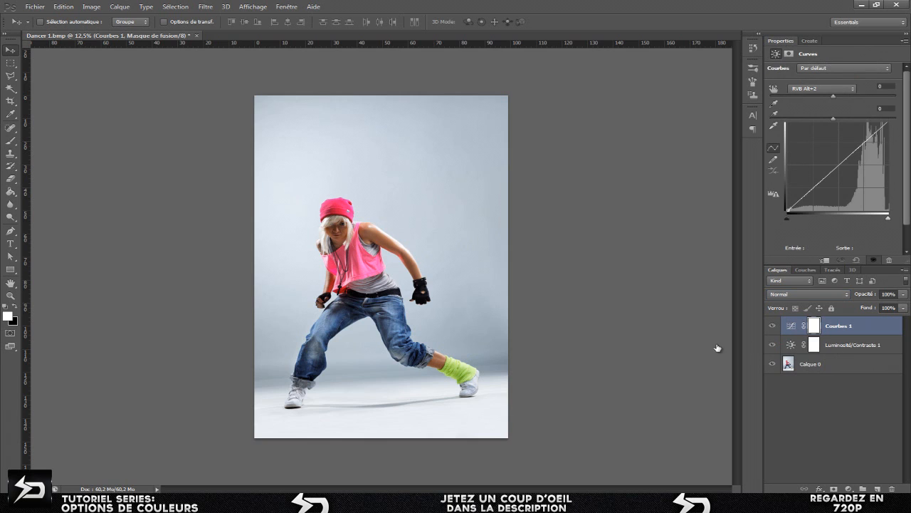
{"action": "key", "text": "alt+bracketleft"}
{"action": "key", "text": "Delete"}
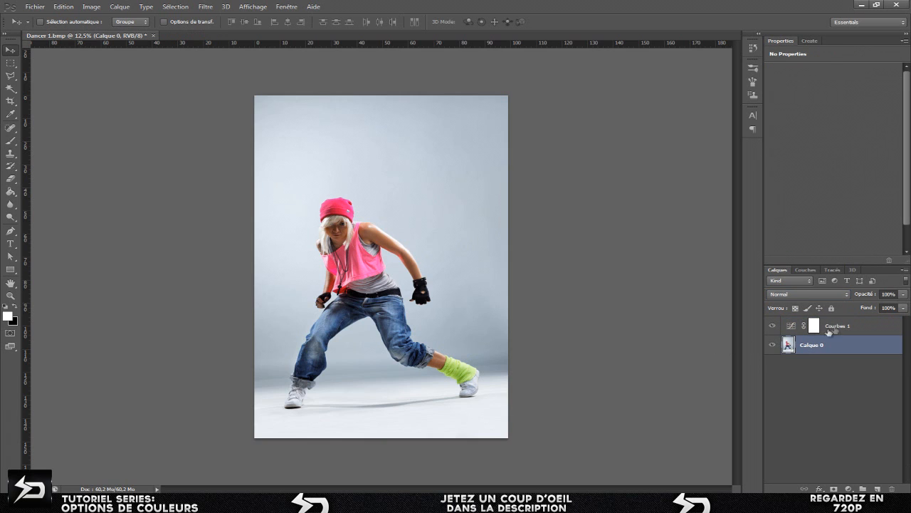
Bend the Courbes 1 layer's RGB curve with points at input 55, output 97 and input 166, output 120.
{"action": "left_click", "coordinate": [865, 329]}
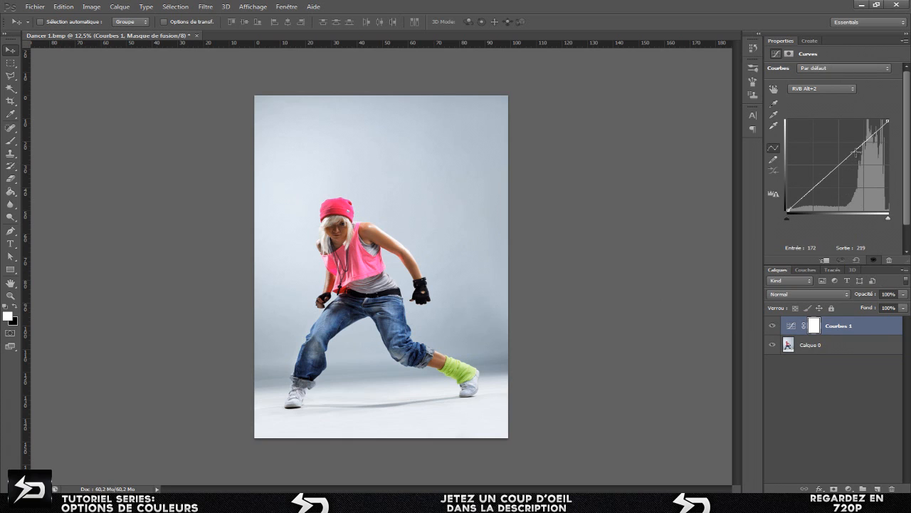
{"action": "mouse_move", "coordinate": [819, 182]}
{"action": "left_mouse_down"}
{"action": "mouse_move", "coordinate": [817, 153]}
{"action": "mouse_move", "coordinate": [827, 193]}
{"action": "mouse_move", "coordinate": [803, 147]}
{"action": "mouse_move", "coordinate": [810, 175]}
{"action": "left_mouse_up"}
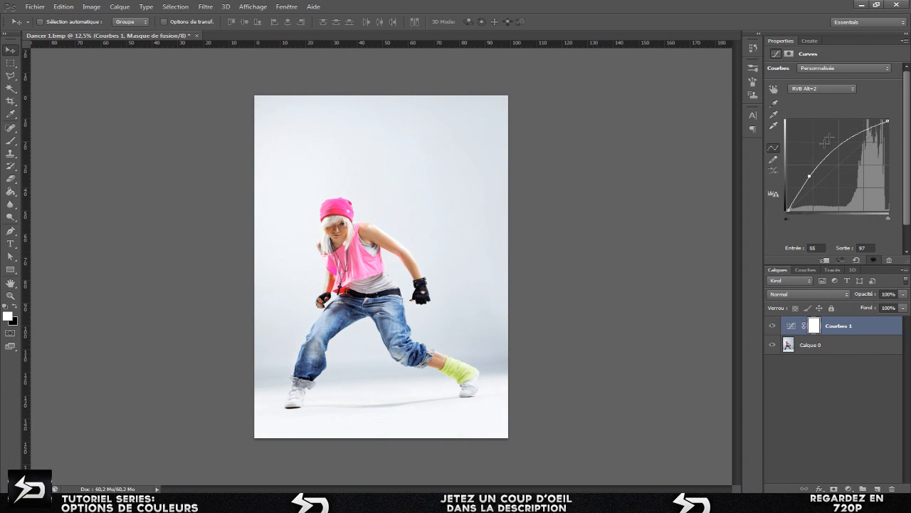
{"action": "left_click_drag", "start_coordinate": [851, 139], "coordinate": [853, 168]}
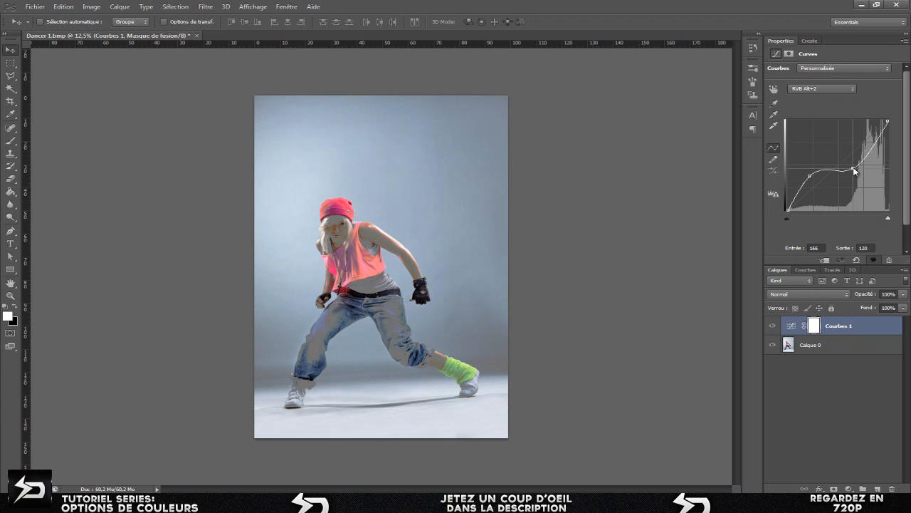
Add an Exposure adjustment layer with Courbes 1 hidden, and try its exposure at -20.00 before raising it again.
{"action": "left_click", "coordinate": [809, 42]}
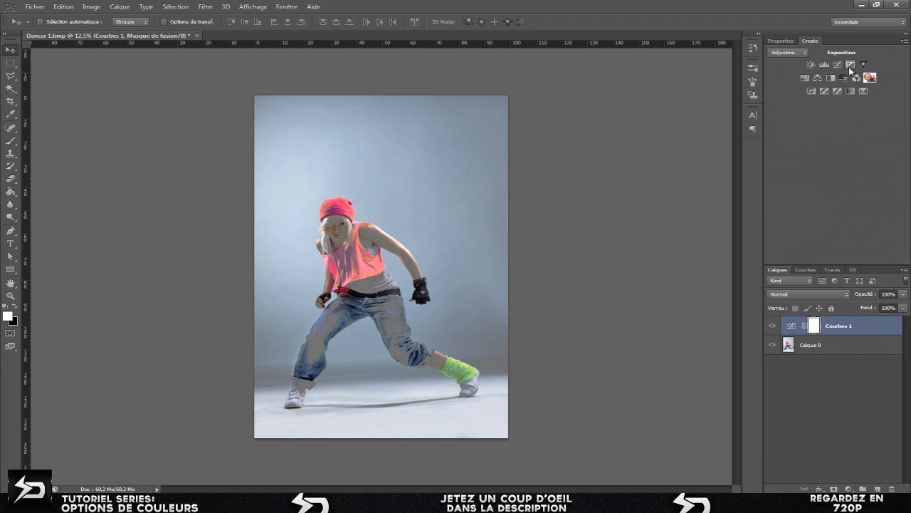
{"action": "left_click", "coordinate": [850, 65]}
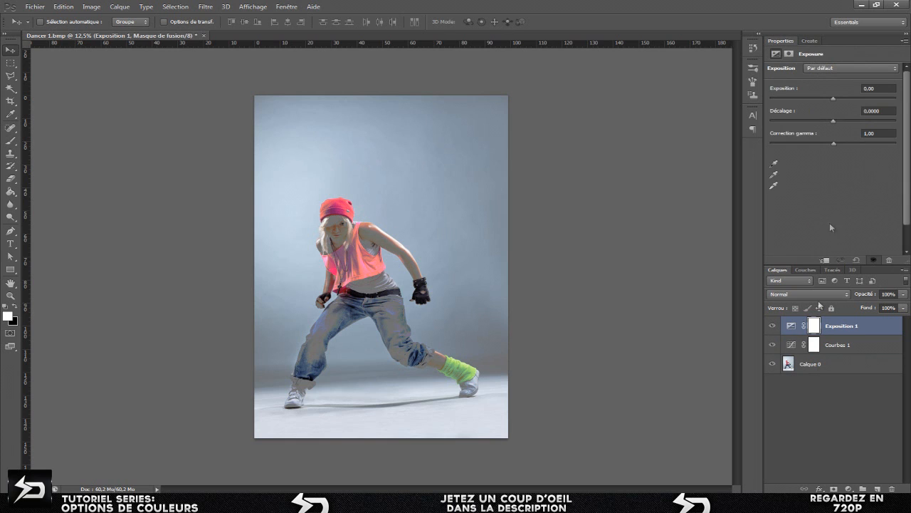
{"action": "left_click", "coordinate": [772, 345]}
{"action": "left_click_drag", "start_coordinate": [829, 98], "coordinate": [730, 115]}
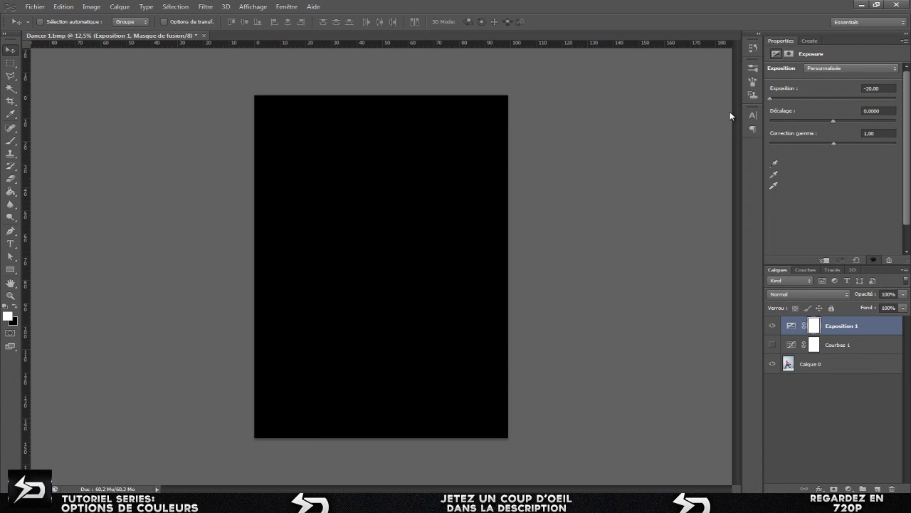
{"action": "left_click_drag", "start_coordinate": [769, 99], "coordinate": [839, 145]}
Delete the Exposition 1 and Courbes 1 adjustment layers, leaving only Calque 0.
{"action": "left_click", "coordinate": [813, 41]}
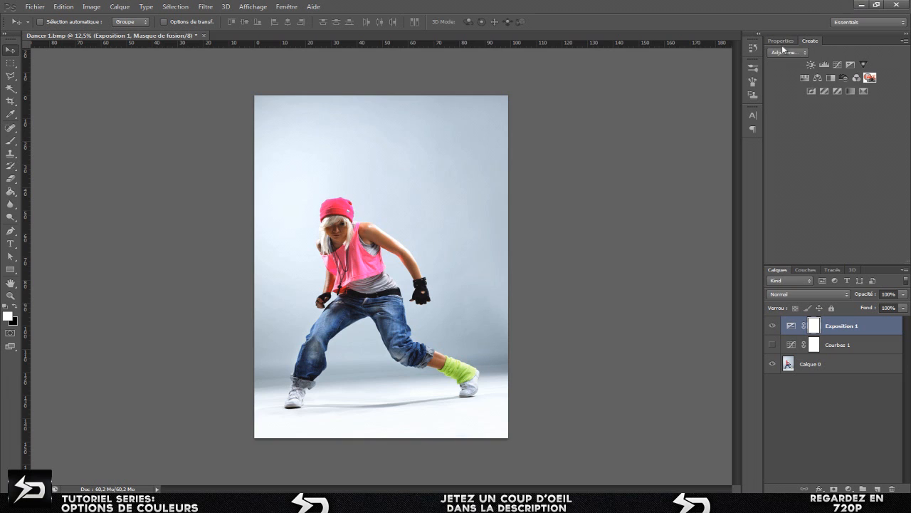
{"action": "left_click", "coordinate": [774, 345]}
{"action": "key", "text": "Delete"}
{"action": "key", "text": "Delete"}
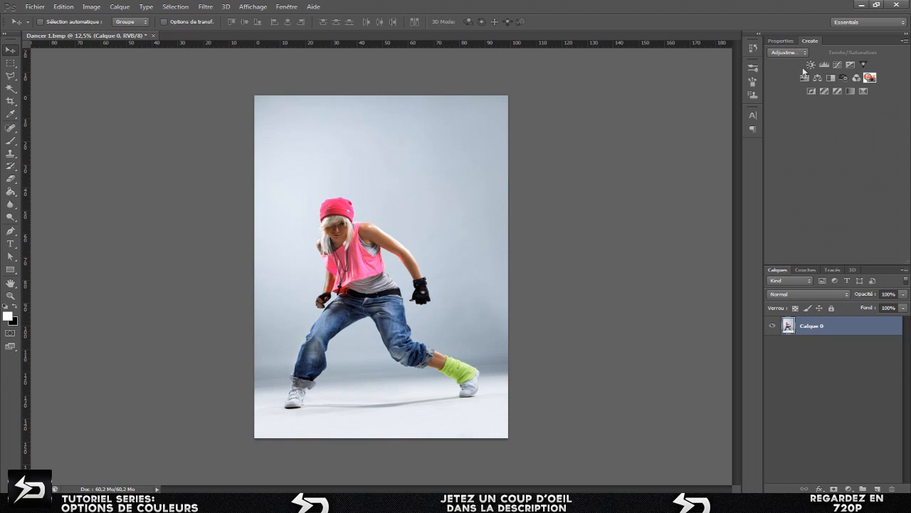
Add a Vibrance adjustment layer above Calque 0 and set its vibrance to -52.
{"action": "left_click", "coordinate": [862, 64]}
{"action": "left_click", "coordinate": [783, 40]}
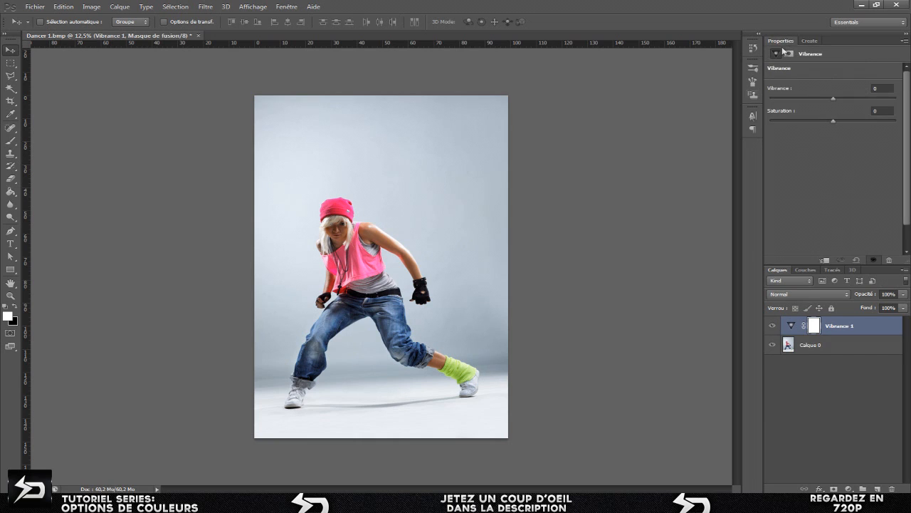
{"action": "mouse_move", "coordinate": [796, 97]}
{"action": "left_mouse_down"}
{"action": "mouse_move", "coordinate": [775, 102]}
{"action": "mouse_move", "coordinate": [801, 105]}
{"action": "left_mouse_up"}
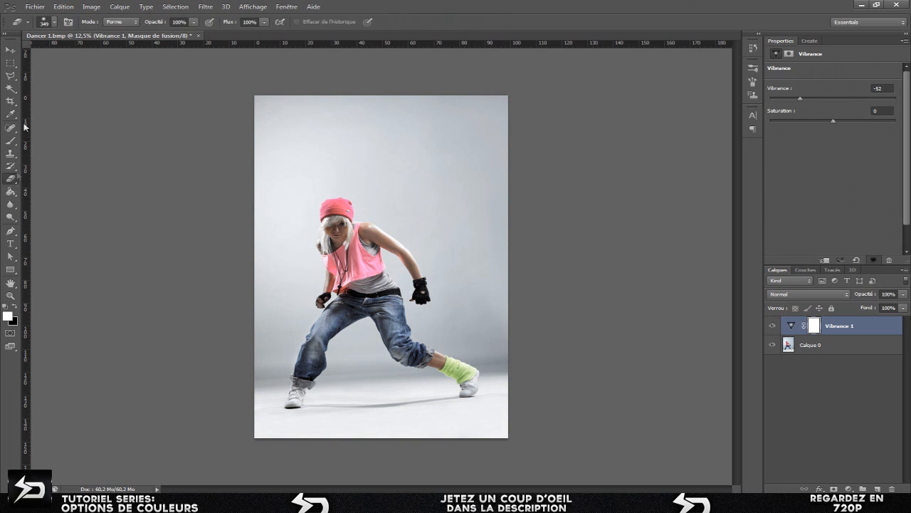
Try an eraser size of 2448 px, then set the eraser to 463 px.
{"action": "left_click", "coordinate": [55, 22]}
{"action": "left_click_drag", "start_coordinate": [111, 57], "coordinate": [116, 53]}
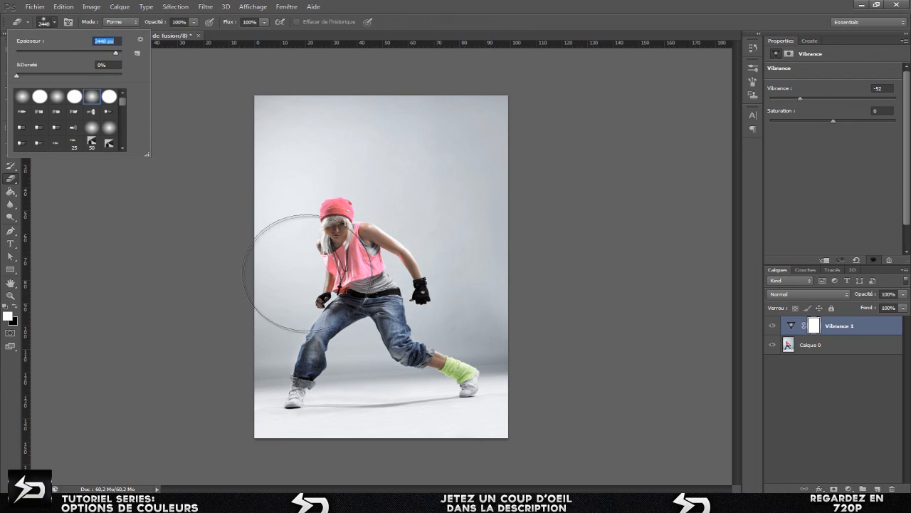
{"action": "left_click_drag", "start_coordinate": [116, 57], "coordinate": [111, 53]}
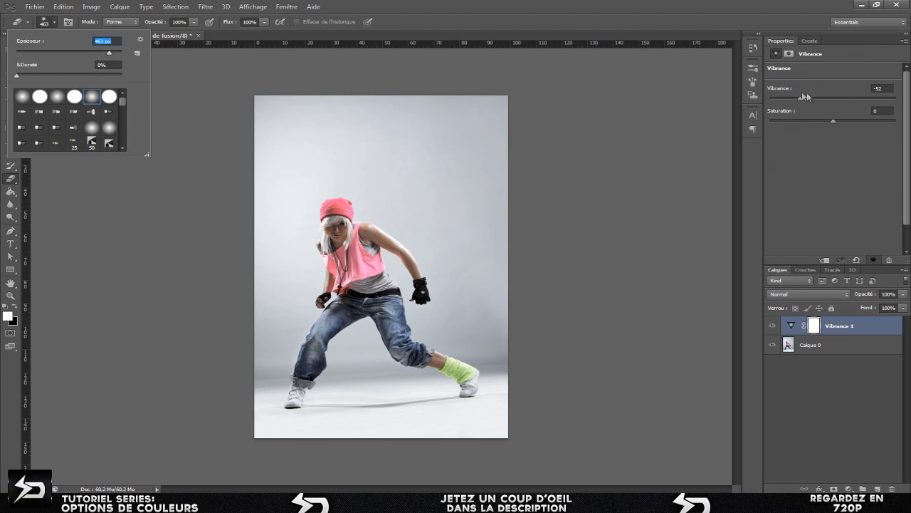
Try the Vibrance layer's vibrance at +100 and -33, then return it to -52.
{"action": "left_click_drag", "start_coordinate": [838, 98], "coordinate": [910, 105]}
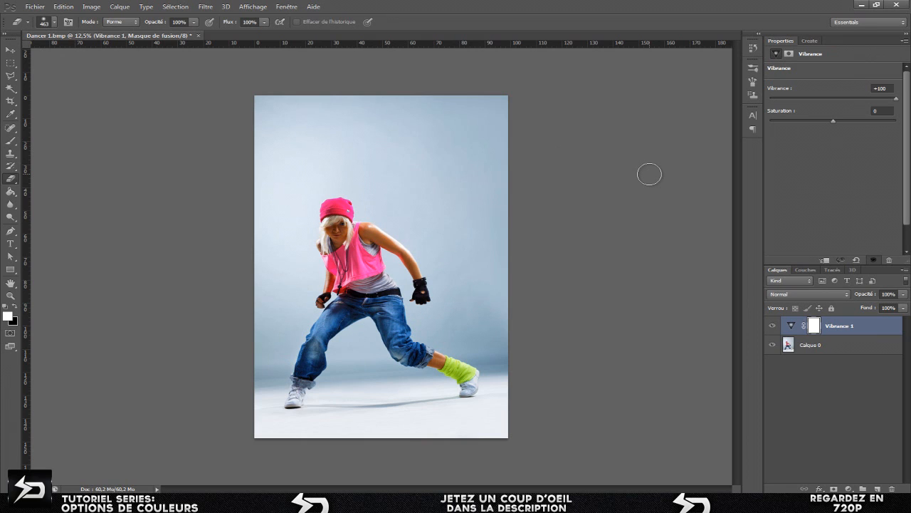
{"action": "left_click_drag", "start_coordinate": [838, 97], "coordinate": [813, 100]}
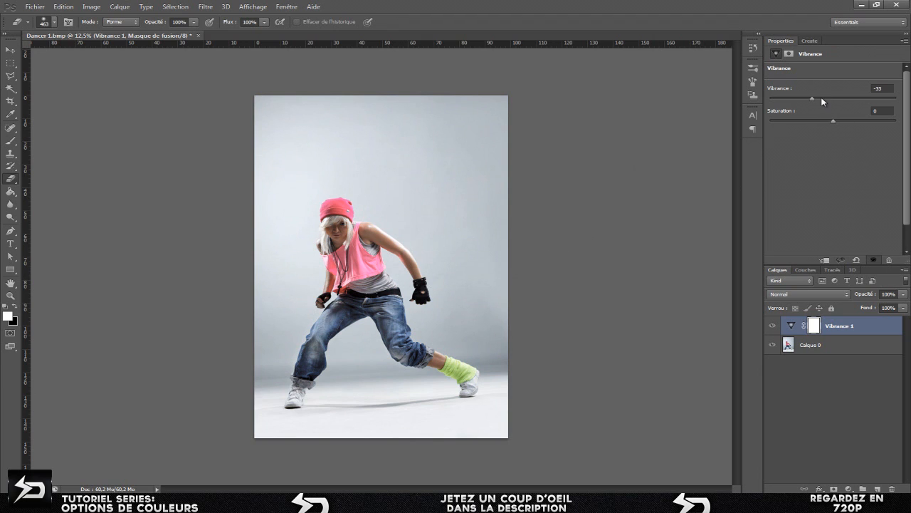
{"action": "left_click_drag", "start_coordinate": [812, 100], "coordinate": [801, 98]}
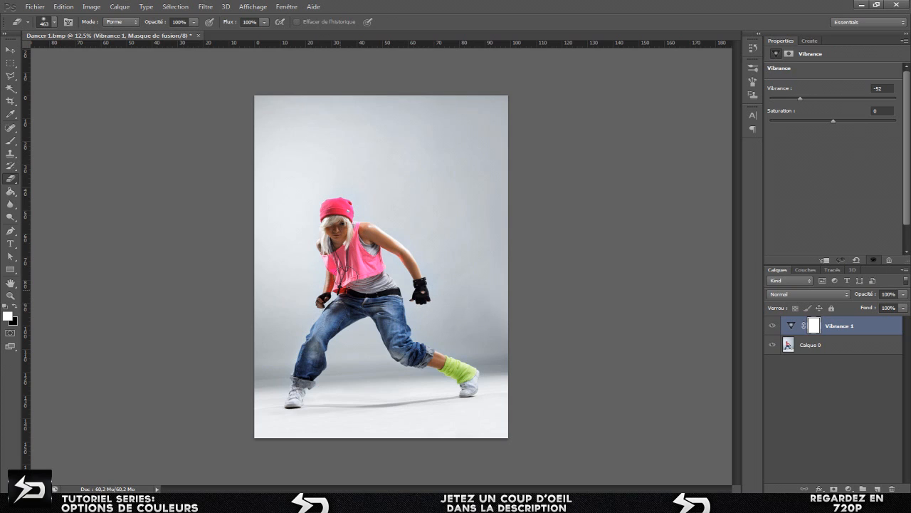
Erase the Vibrance layer's mask over the dancer so the adjustment affects only the background, then return to the Move tool.
{"action": "mouse_move", "coordinate": [297, 391]}
{"action": "left_mouse_down"}
{"action": "mouse_move", "coordinate": [337, 320]}
{"action": "mouse_move", "coordinate": [419, 338]}
{"action": "mouse_move", "coordinate": [439, 370]}
{"action": "left_mouse_up"}
{"action": "left_click", "coordinate": [12, 51]}
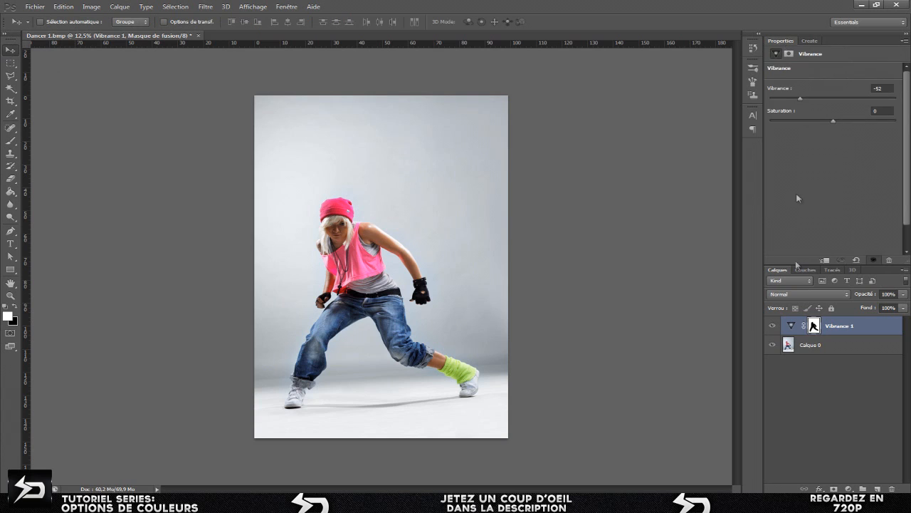
Try different saturation values on the Vibrance 1 layer and raise its vibrance.
{"action": "left_click", "coordinate": [853, 349]}
{"action": "left_click", "coordinate": [863, 326]}
{"action": "left_click_drag", "start_coordinate": [891, 122], "coordinate": [724, 143]}
{"action": "left_click_drag", "start_coordinate": [866, 135], "coordinate": [780, 142]}
{"action": "mouse_move", "coordinate": [858, 122]}
{"action": "left_mouse_down"}
{"action": "mouse_move", "coordinate": [890, 120]}
{"action": "mouse_move", "coordinate": [772, 123]}
{"action": "mouse_move", "coordinate": [856, 128]}
{"action": "left_mouse_up"}
{"action": "left_click_drag", "start_coordinate": [800, 99], "coordinate": [856, 100]}
Replace the masked Vibrance layer with a fresh Vibrance adjustment layer at saturation +100.
{"action": "key", "text": "Delete"}
{"action": "left_click", "coordinate": [810, 40]}
{"action": "left_click", "coordinate": [862, 64]}
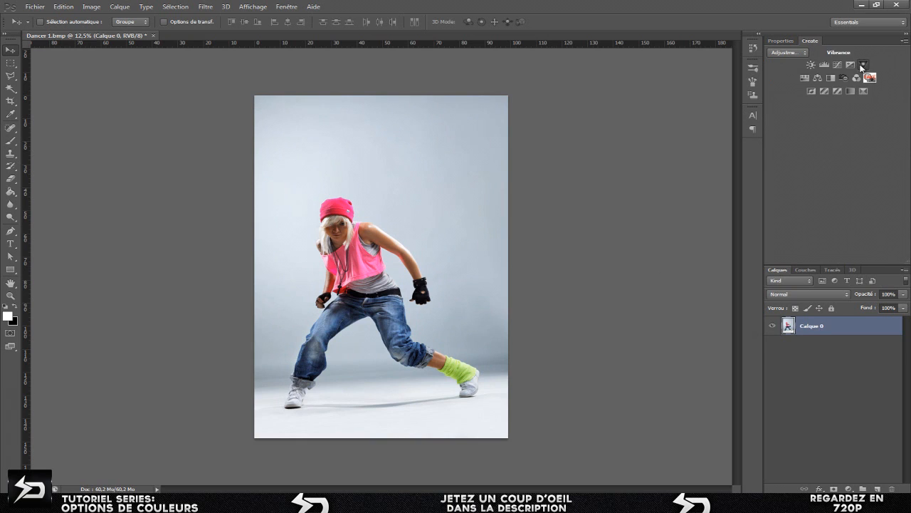
{"action": "left_click", "coordinate": [780, 41]}
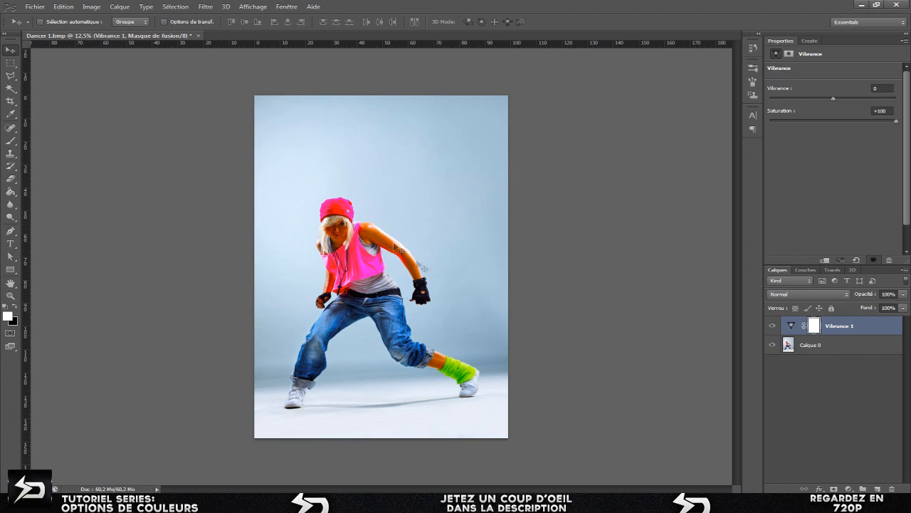
Draw a rectangular selection around the dancer's extended arm and discard it.
{"action": "left_click", "coordinate": [11, 63]}
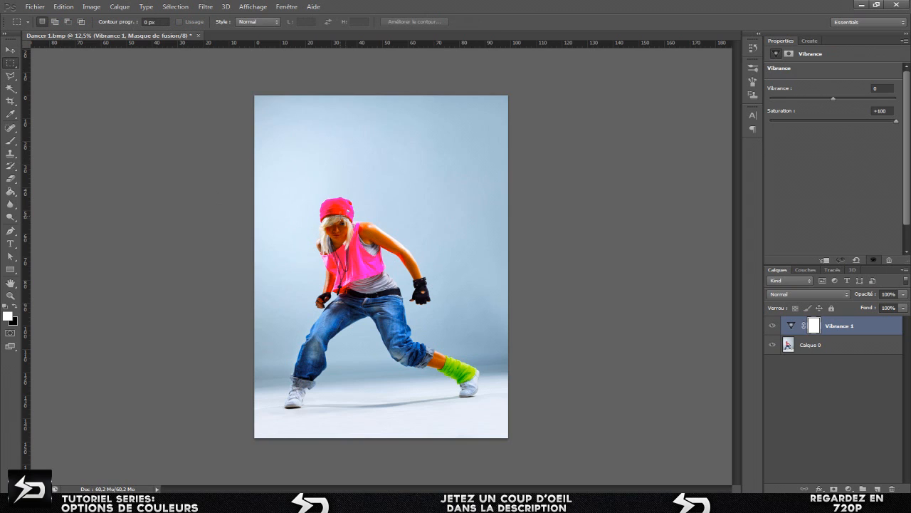
{"action": "left_click_drag", "start_coordinate": [367, 218], "coordinate": [452, 288]}
{"action": "left_click", "coordinate": [192, 205]}
Return to the Move tool and delete the Vibrance 1 adjustment layer.
{"action": "left_click", "coordinate": [10, 50]}
{"action": "key", "text": "Delete"}
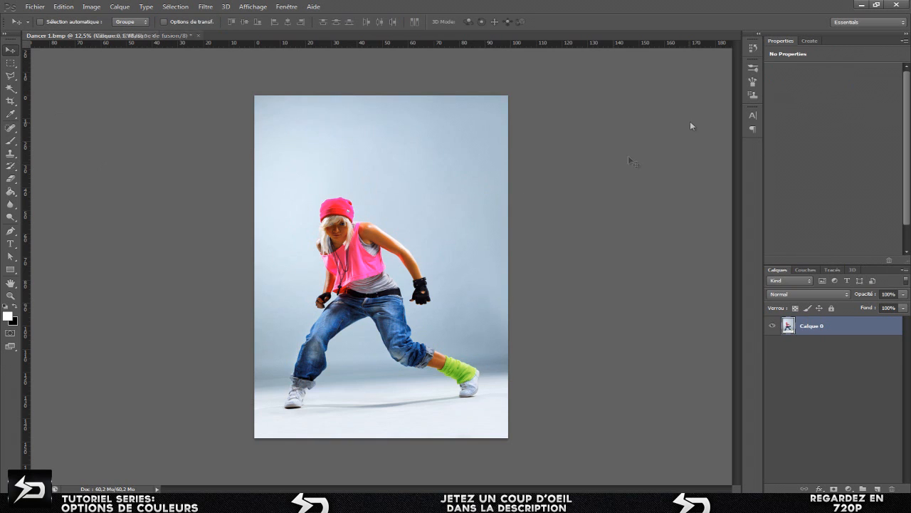
Add a Hue/Saturation adjustment layer above Calque 0 with hue +2 and saturation -100.
{"action": "left_click", "coordinate": [810, 41]}
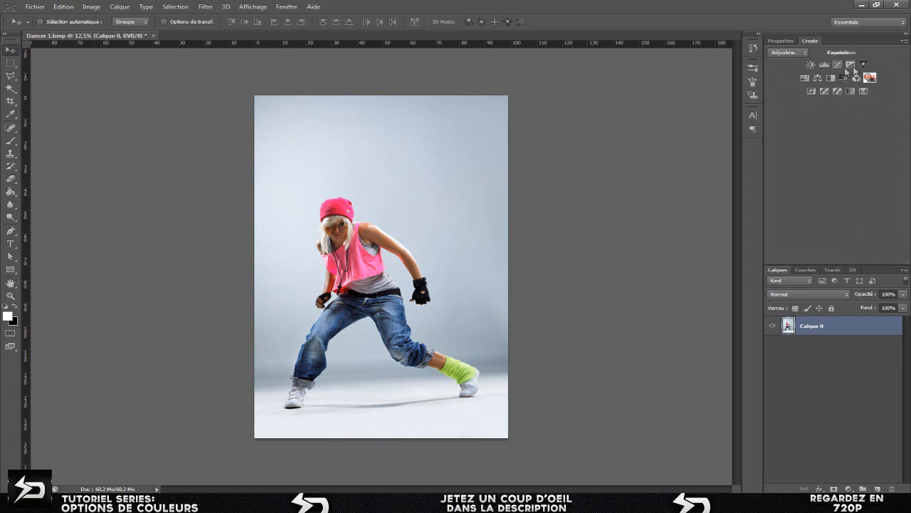
{"action": "left_click", "coordinate": [805, 79]}
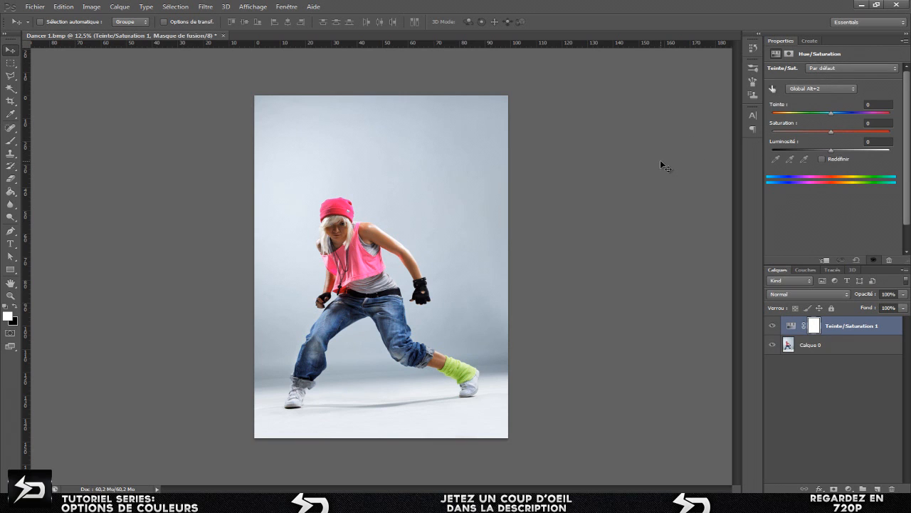
{"action": "left_click_drag", "start_coordinate": [830, 113], "coordinate": [719, 142]}
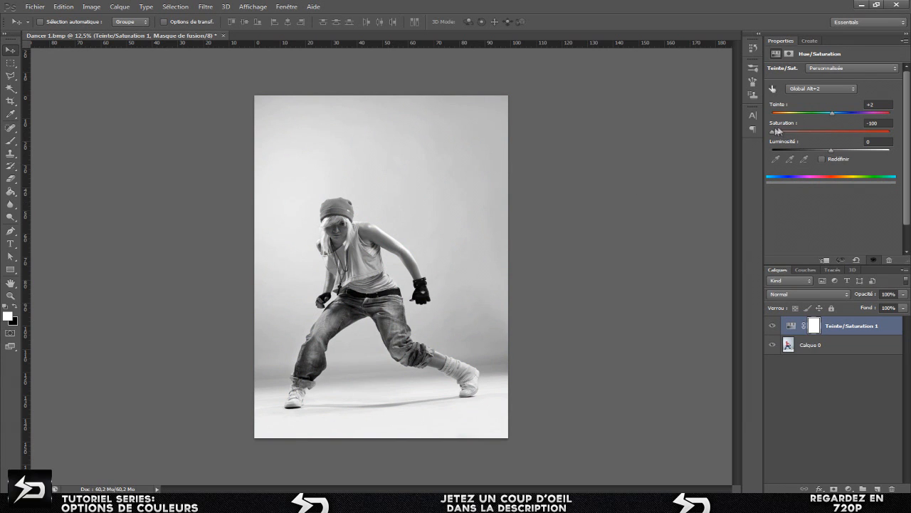
Enable Redéfinir on the Hue/Saturation layer and tint the photo with hue 167 and saturation 100.
{"action": "left_click", "coordinate": [822, 159]}
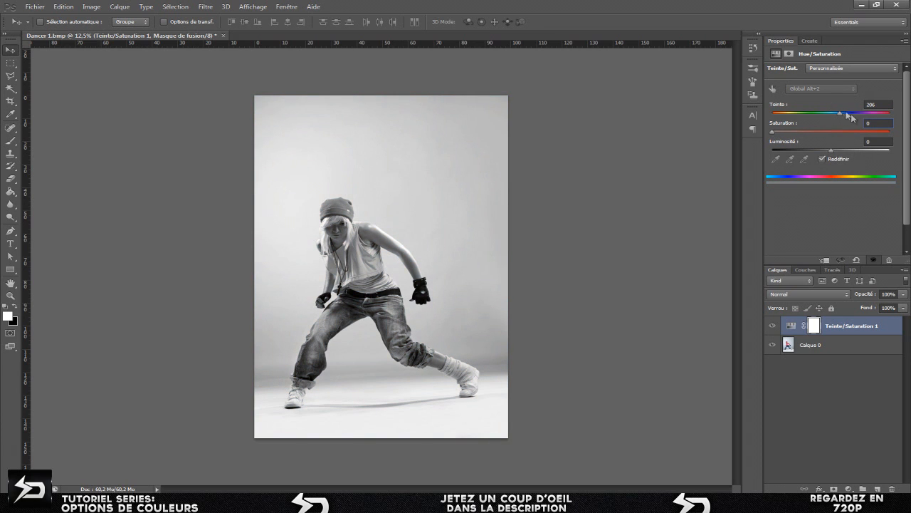
{"action": "key", "text": "Return"}
{"action": "type", "text": "100"}
{"action": "key", "text": "Return"}
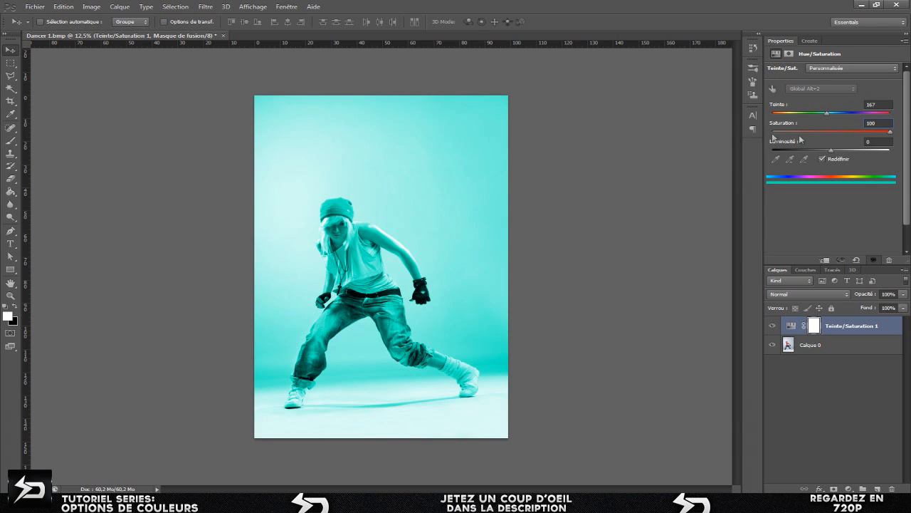
Set the Hue/Saturation layer's saturation to 50 and its hue to 160.
{"action": "left_click_drag", "start_coordinate": [826, 133], "coordinate": [782, 144]}
{"action": "type", "text": "50"}
{"action": "left_click_drag", "start_coordinate": [883, 105], "coordinate": [825, 122]}
{"action": "type", "text": "50"}
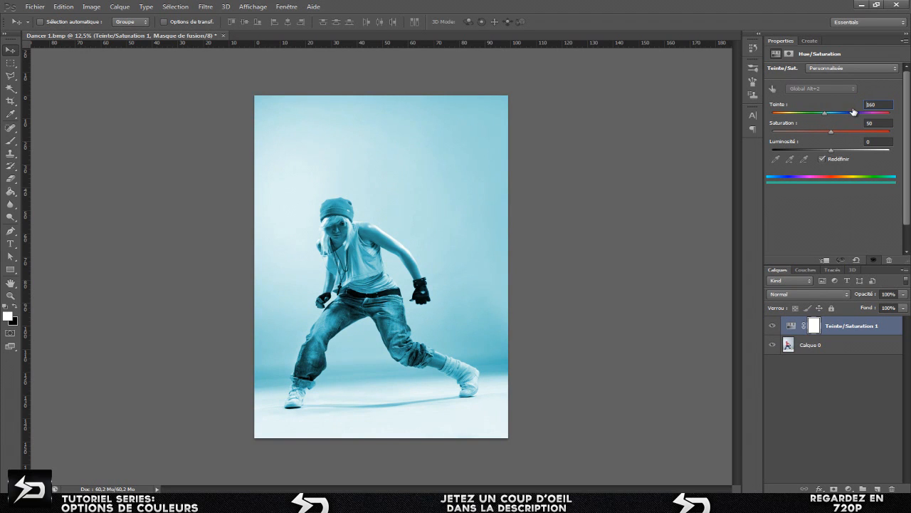
Hide and show the Teinte/Saturation 1 layer to compare the tint with the original photo.
{"action": "left_click", "coordinate": [772, 326]}
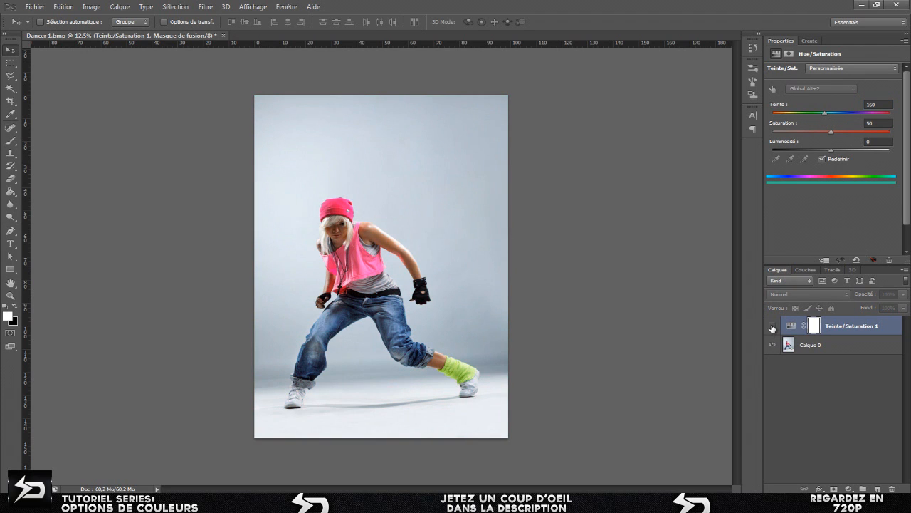
{"action": "left_click", "coordinate": [772, 325]}
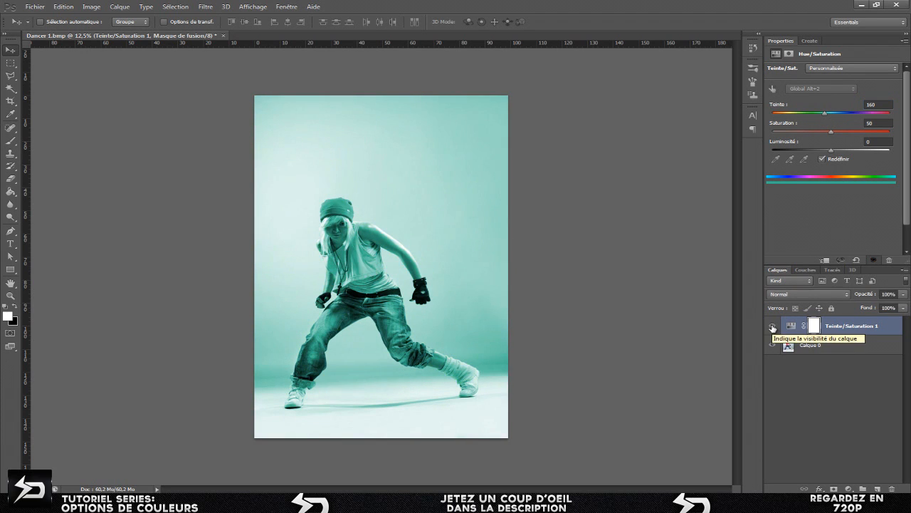
Try lowering the Hue/Saturation layer's luminosity, then raise it to +100.
{"action": "left_click_drag", "start_coordinate": [831, 150], "coordinate": [801, 151]}
{"action": "left_click_drag", "start_coordinate": [860, 156], "coordinate": [900, 154]}
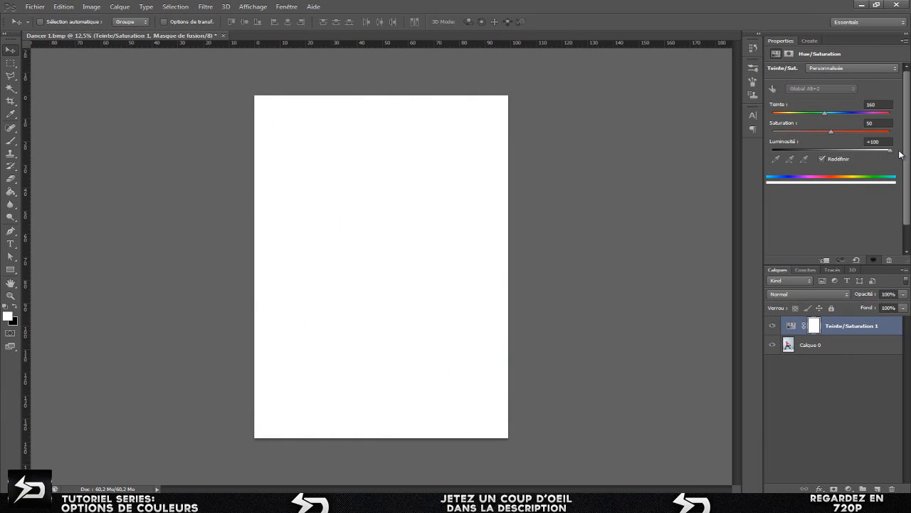
Lower the Hue/Saturation layer's luminosity to -100, then delete the Teinte/Saturation 1 layer.
{"action": "left_click_drag", "start_coordinate": [900, 154], "coordinate": [731, 169]}
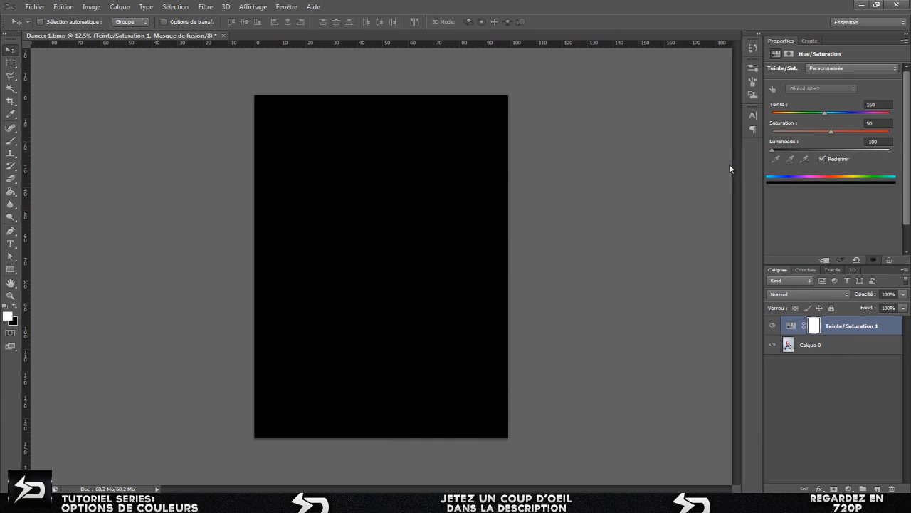
{"action": "left_click_drag", "start_coordinate": [770, 148], "coordinate": [846, 152]}
{"action": "key", "text": "Delete"}
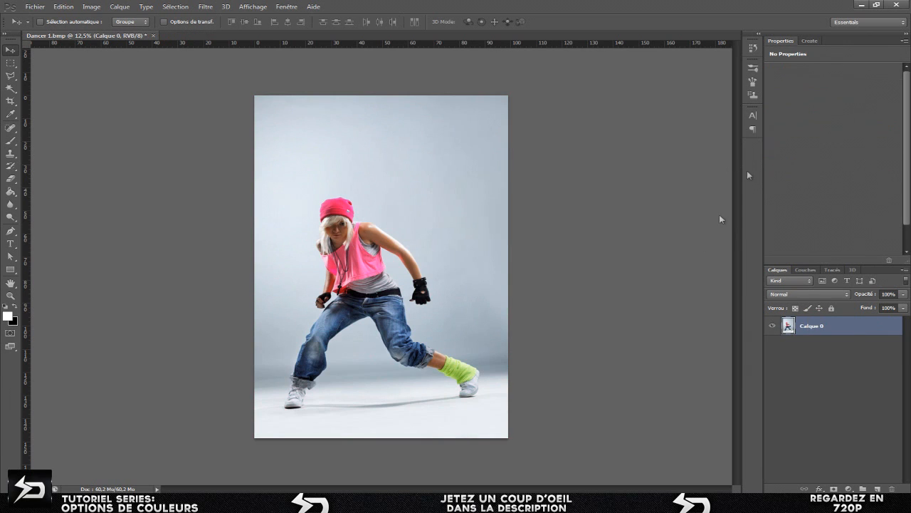
{"action": "left_click", "coordinate": [814, 41]}
{"action": "left_click", "coordinate": [805, 78]}
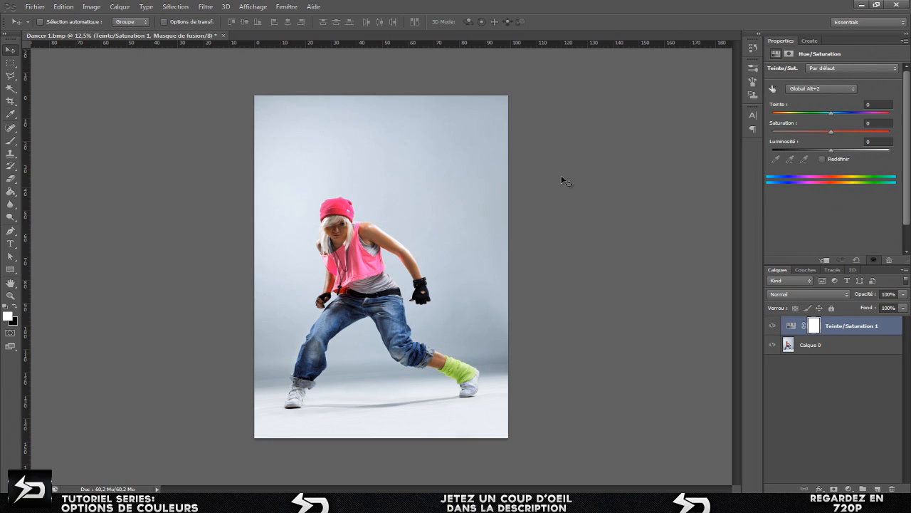
{"action": "key", "text": "Delete"}
Add a Color Balance adjustment layer and set its midtones to Cyan–Rouge +7, Magenta–Vert +18 and Jaune–Bleu -22.
{"action": "left_click", "coordinate": [810, 40]}
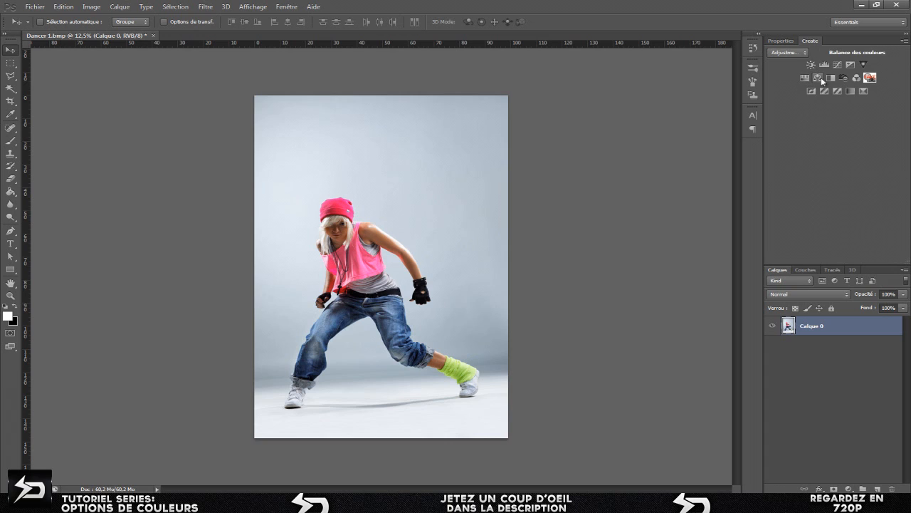
{"action": "left_click", "coordinate": [818, 77]}
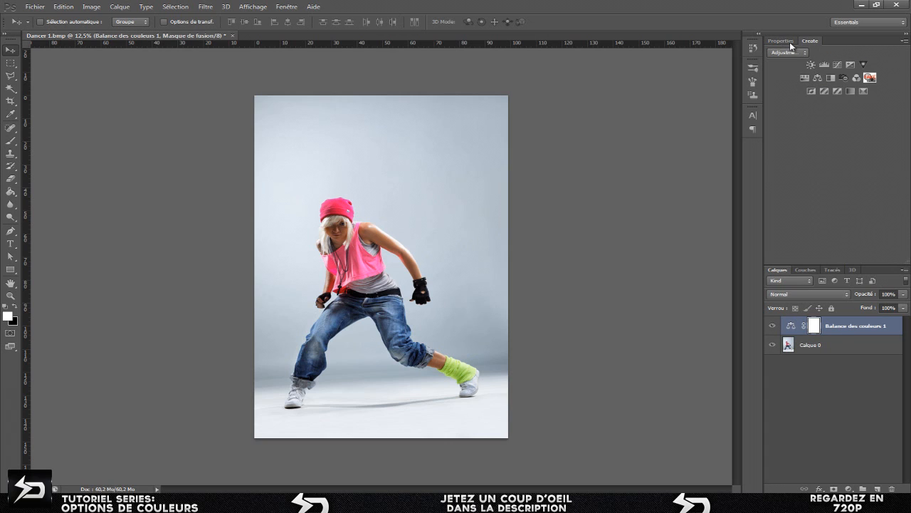
{"action": "left_click", "coordinate": [789, 41]}
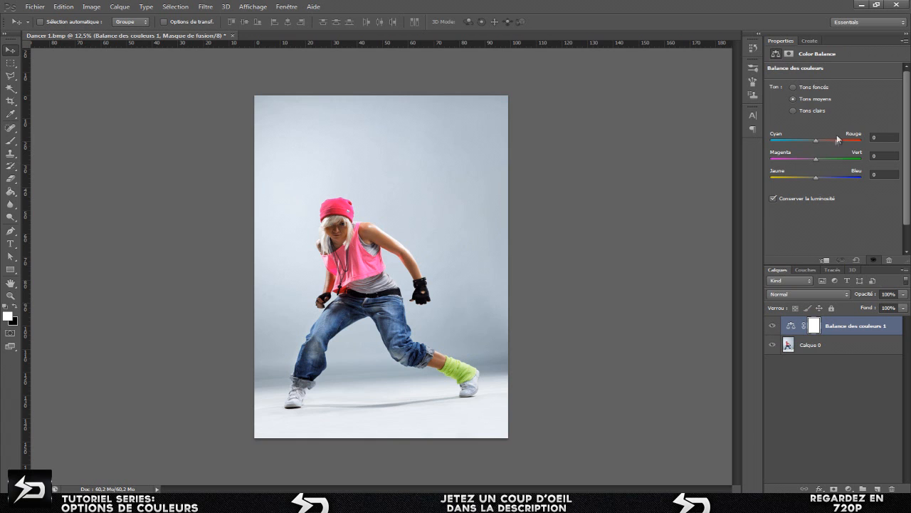
{"action": "left_click_drag", "start_coordinate": [797, 137], "coordinate": [819, 166]}
{"action": "left_click_drag", "start_coordinate": [786, 158], "coordinate": [806, 183]}
For the Color Balance shadows, try Cyan–Rouge at +100, set it to -100, and shift the balances towards green and yellow.
{"action": "left_click", "coordinate": [795, 88]}
{"action": "left_click_drag", "start_coordinate": [814, 144], "coordinate": [902, 154]}
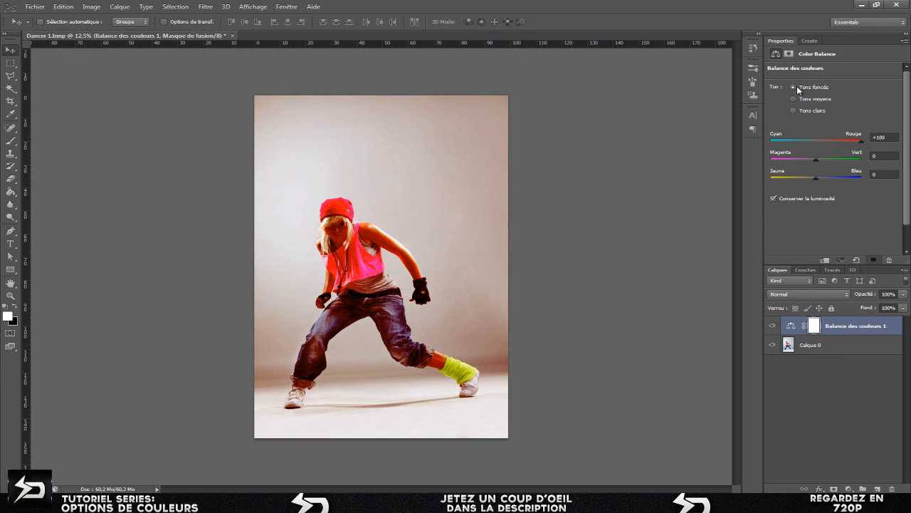
{"action": "left_click_drag", "start_coordinate": [839, 144], "coordinate": [722, 148]}
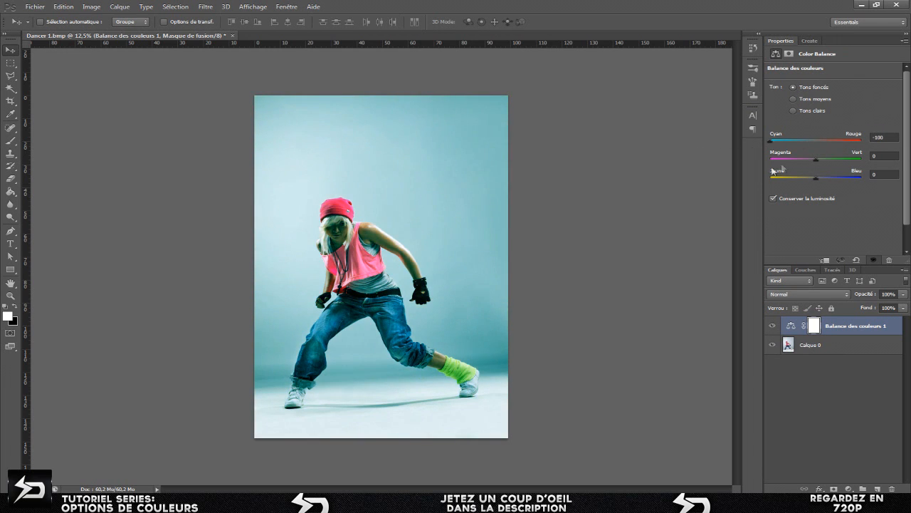
{"action": "left_click_drag", "start_coordinate": [816, 159], "coordinate": [871, 160]}
{"action": "left_click_drag", "start_coordinate": [816, 178], "coordinate": [760, 182]}
Set the Color Balance highlights to Cyan–Rouge +100, Magenta–Vert -82 and Jaune–Bleu +100.
{"action": "left_click", "coordinate": [812, 100]}
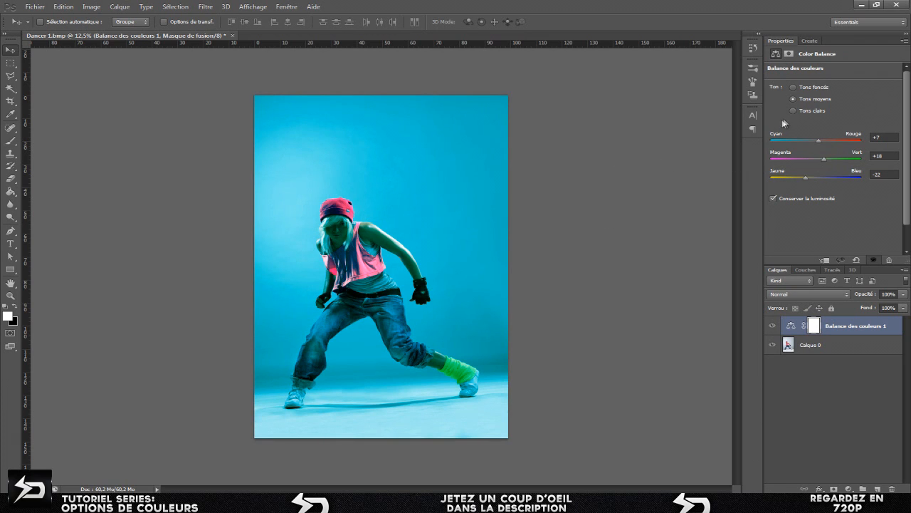
{"action": "left_click", "coordinate": [813, 110]}
{"action": "left_click_drag", "start_coordinate": [816, 140], "coordinate": [883, 146]}
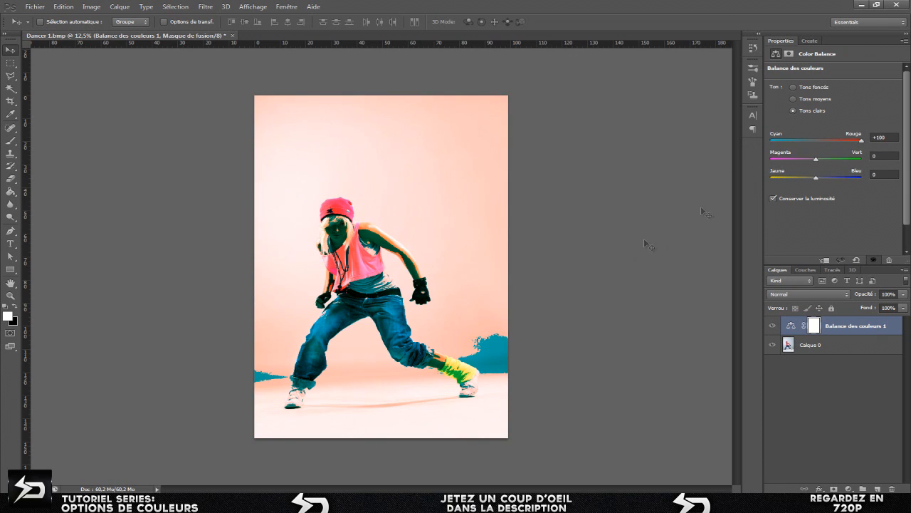
{"action": "left_click_drag", "start_coordinate": [816, 159], "coordinate": [731, 162]}
{"action": "left_click_drag", "start_coordinate": [818, 178], "coordinate": [865, 178]}
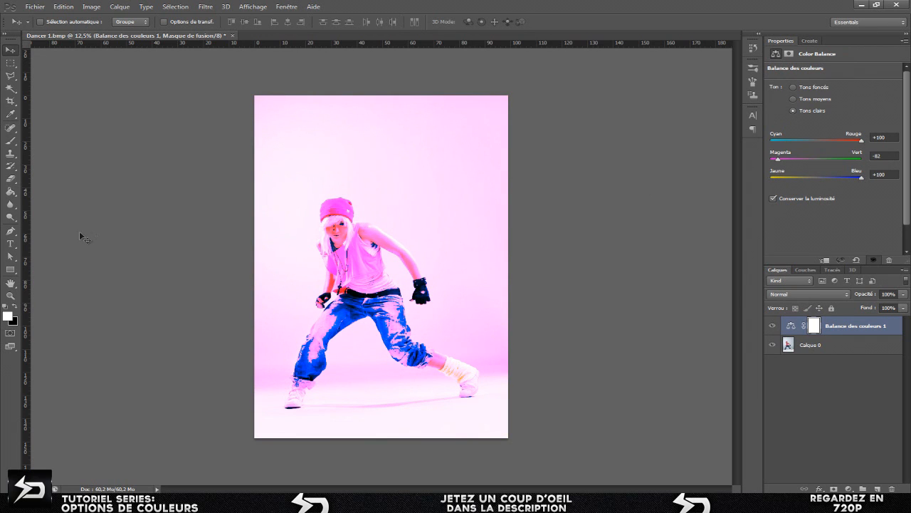
Erase the color effect over the dancer on the Color Balance layer's mask, then delete that adjustment layer.
{"action": "left_click", "coordinate": [11, 179]}
{"action": "mouse_move", "coordinate": [337, 209]}
{"action": "left_mouse_down"}
{"action": "mouse_move", "coordinate": [317, 246]}
{"action": "mouse_move", "coordinate": [388, 271]}
{"action": "mouse_move", "coordinate": [363, 313]}
{"action": "mouse_move", "coordinate": [299, 381]}
{"action": "mouse_move", "coordinate": [419, 347]}
{"action": "mouse_move", "coordinate": [413, 336]}
{"action": "mouse_move", "coordinate": [466, 367]}
{"action": "mouse_move", "coordinate": [434, 372]}
{"action": "mouse_move", "coordinate": [373, 339]}
{"action": "mouse_move", "coordinate": [365, 287]}
{"action": "left_mouse_up"}
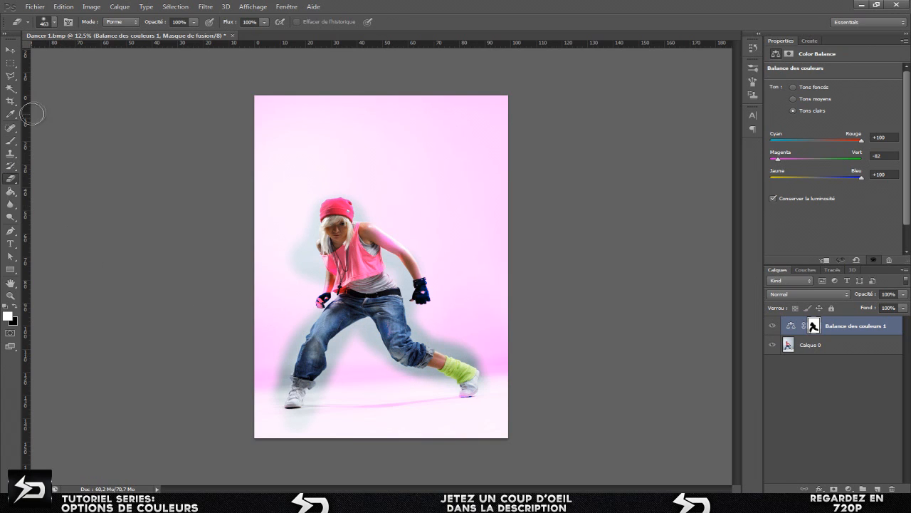
{"action": "left_click", "coordinate": [10, 49]}
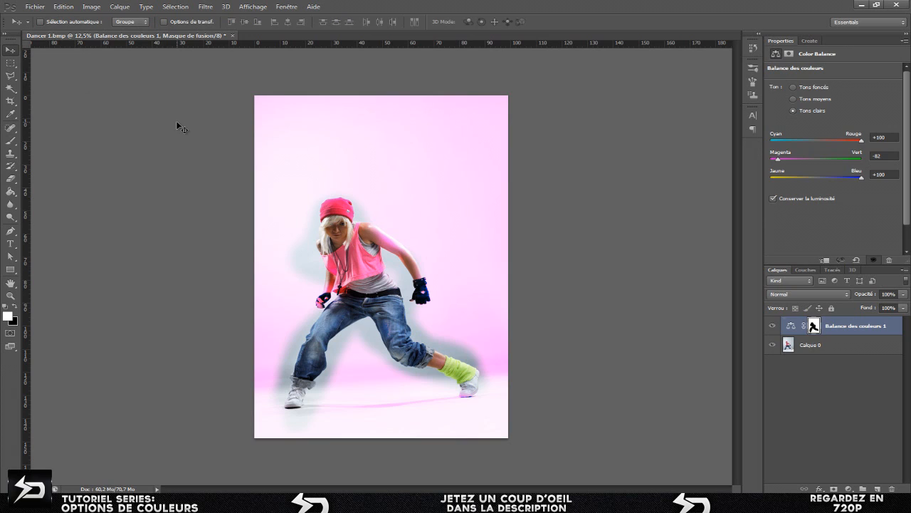
{"action": "key", "text": "Delete"}
Add a Black & White adjustment layer with Teinte enabled, Rouges 133, Jaunes 85, Verts -80, Cyans -30 and Bleus 216.
{"action": "left_click", "coordinate": [805, 40]}
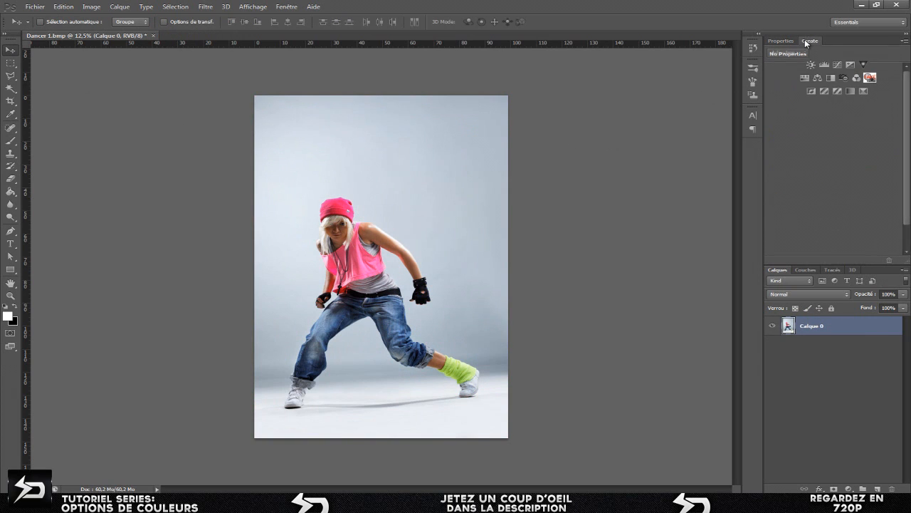
{"action": "left_click", "coordinate": [845, 77]}
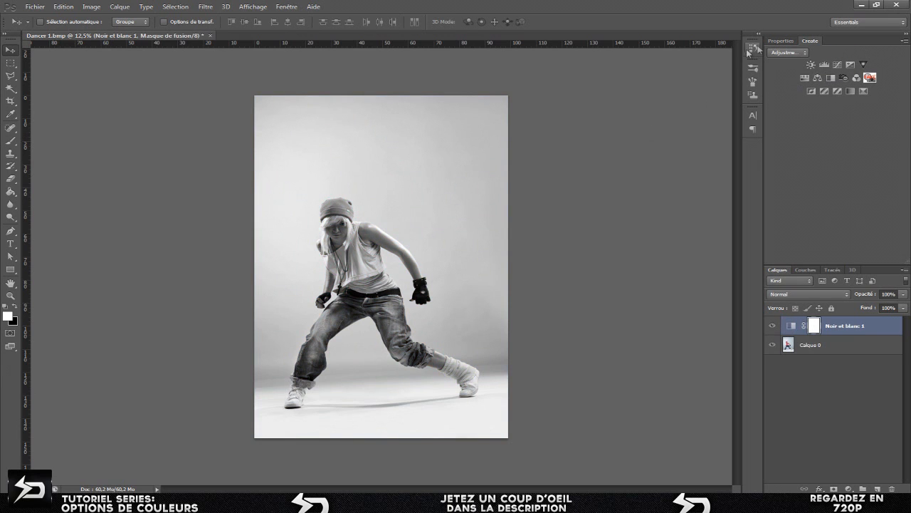
{"action": "left_click", "coordinate": [778, 41]}
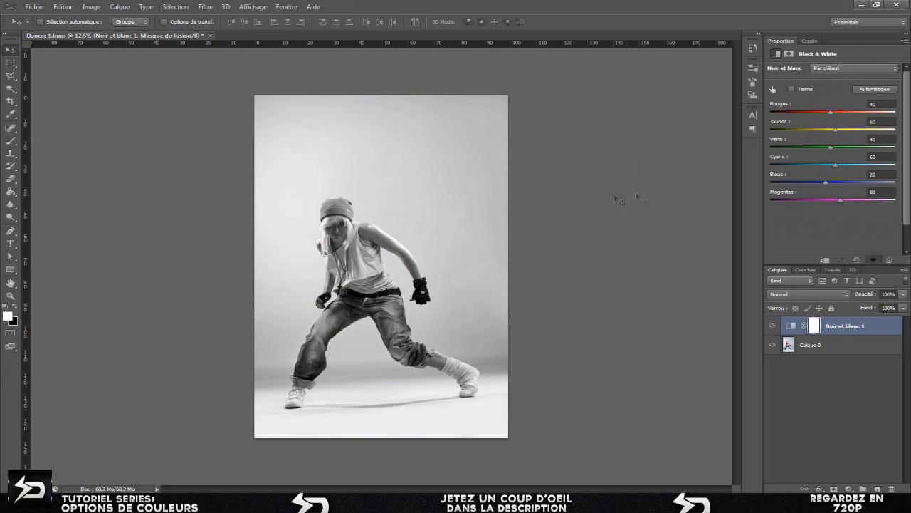
{"action": "left_click_drag", "start_coordinate": [831, 112], "coordinate": [875, 126]}
{"action": "left_click", "coordinate": [791, 89]}
{"action": "left_click_drag", "start_coordinate": [874, 112], "coordinate": [876, 182]}
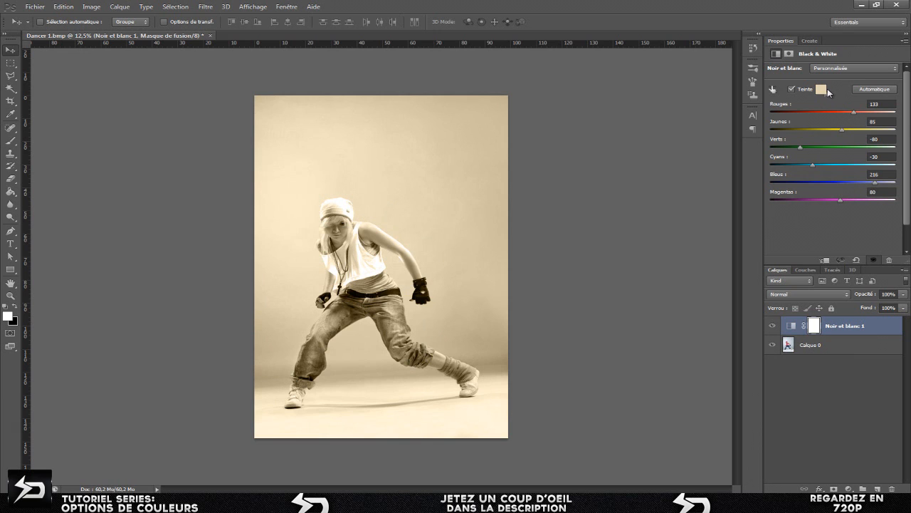
Try several hues and shades for the Black & White tint and apply a bright saturated blue.
{"action": "left_click", "coordinate": [826, 90]}
{"action": "left_click_drag", "start_coordinate": [617, 177], "coordinate": [637, 227]}
{"action": "left_click", "coordinate": [590, 258]}
{"action": "left_click", "coordinate": [675, 219]}
{"action": "left_click", "coordinate": [644, 182]}
{"action": "left_click", "coordinate": [617, 180]}
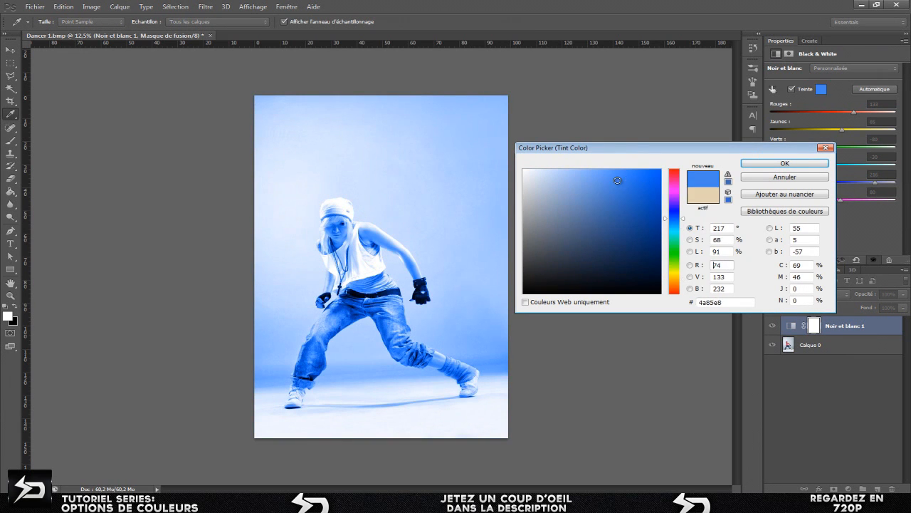
{"action": "left_click", "coordinate": [592, 190]}
{"action": "left_click", "coordinate": [580, 210]}
{"action": "left_click", "coordinate": [614, 176]}
{"action": "left_click", "coordinate": [634, 199]}
{"action": "left_click", "coordinate": [647, 177]}
{"action": "left_click", "coordinate": [761, 165]}
{"action": "key", "text": "v"}
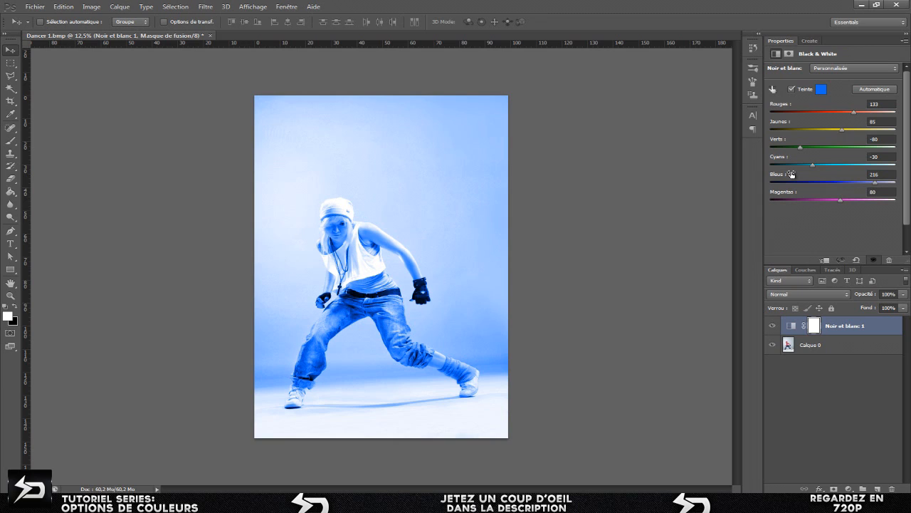
Delete the Noir et blanc 1 adjustment layer.
{"action": "left_click", "coordinate": [811, 41]}
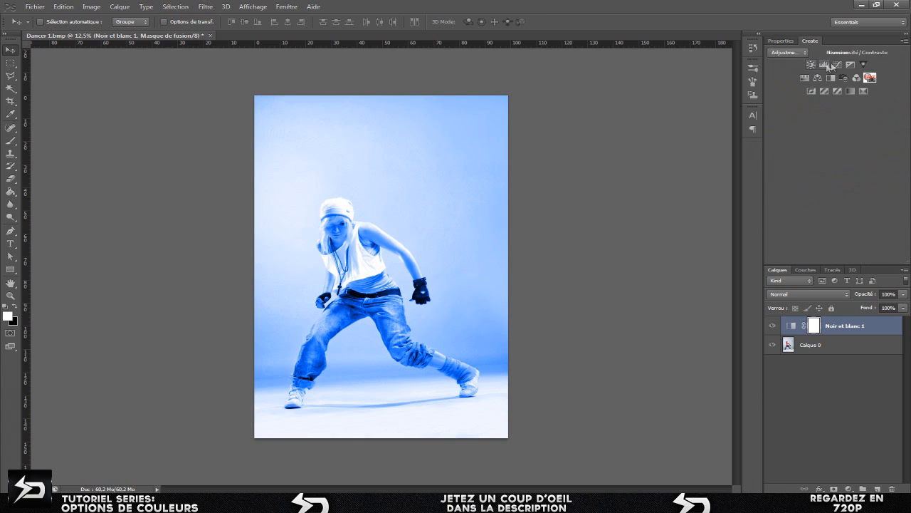
{"action": "left_click", "coordinate": [781, 40]}
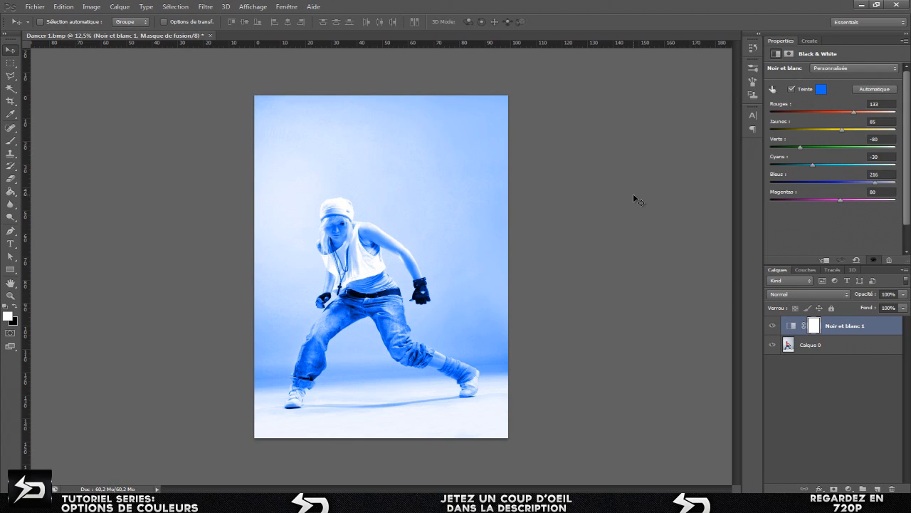
{"action": "key", "text": "Delete"}
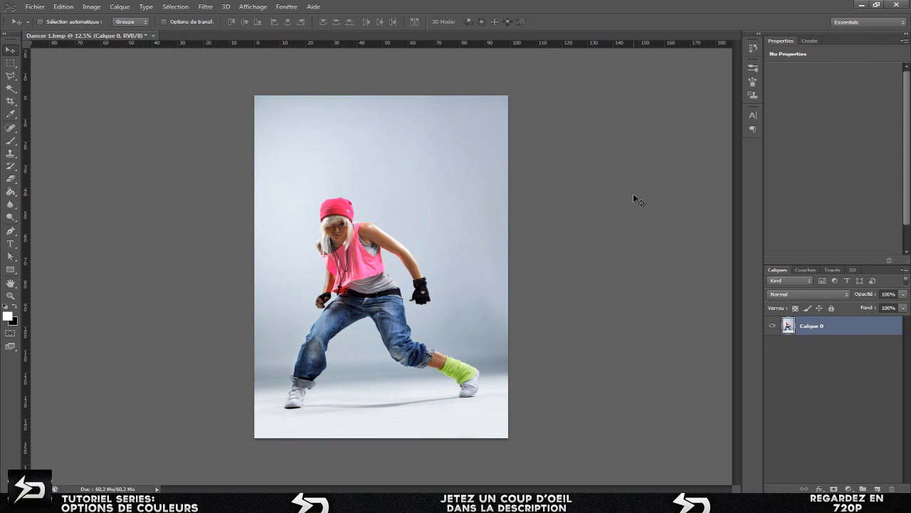
{"action": "left_click", "coordinate": [449, 502]}
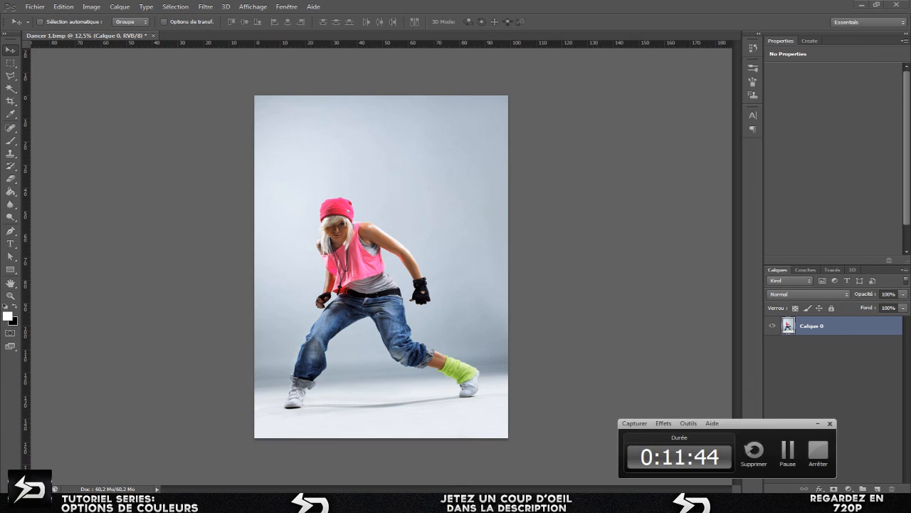
{"action": "left_click", "coordinate": [818, 424]}
{"action": "left_click", "coordinate": [813, 40]}
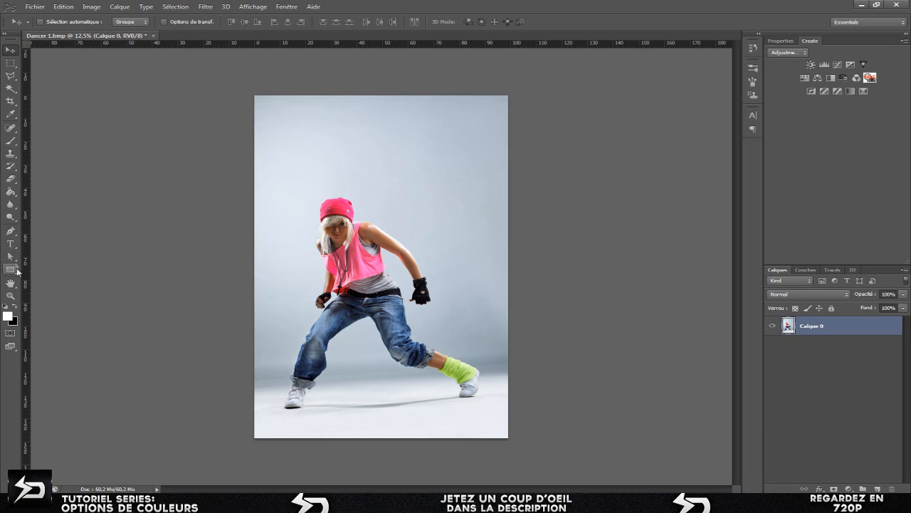
{"action": "left_click", "coordinate": [11, 230]}
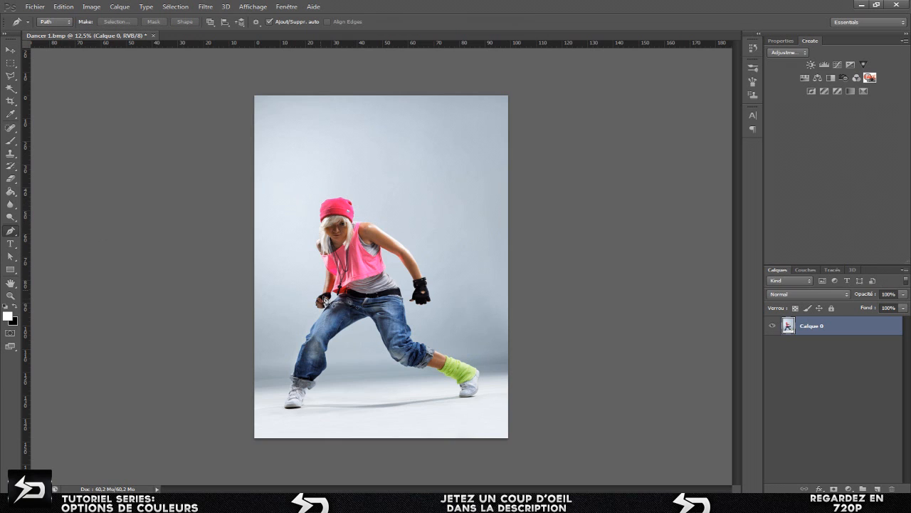
{"action": "left_click", "coordinate": [11, 49]}
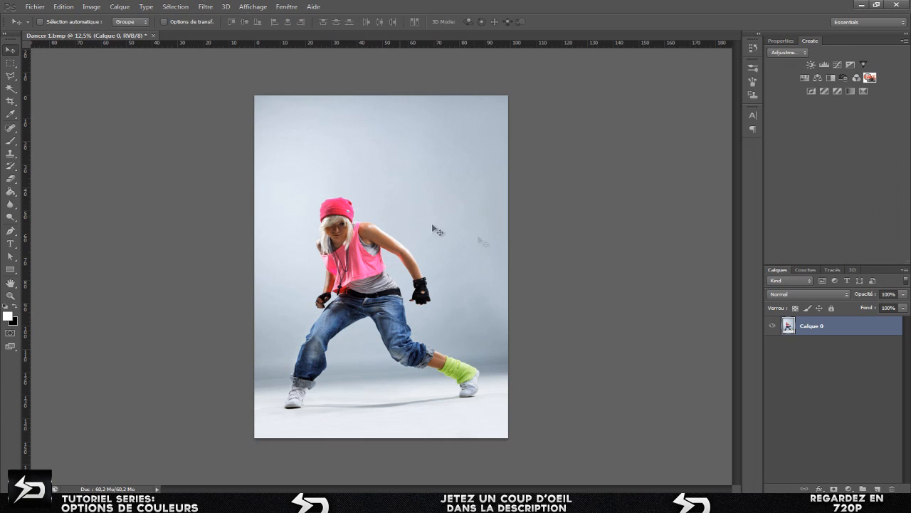